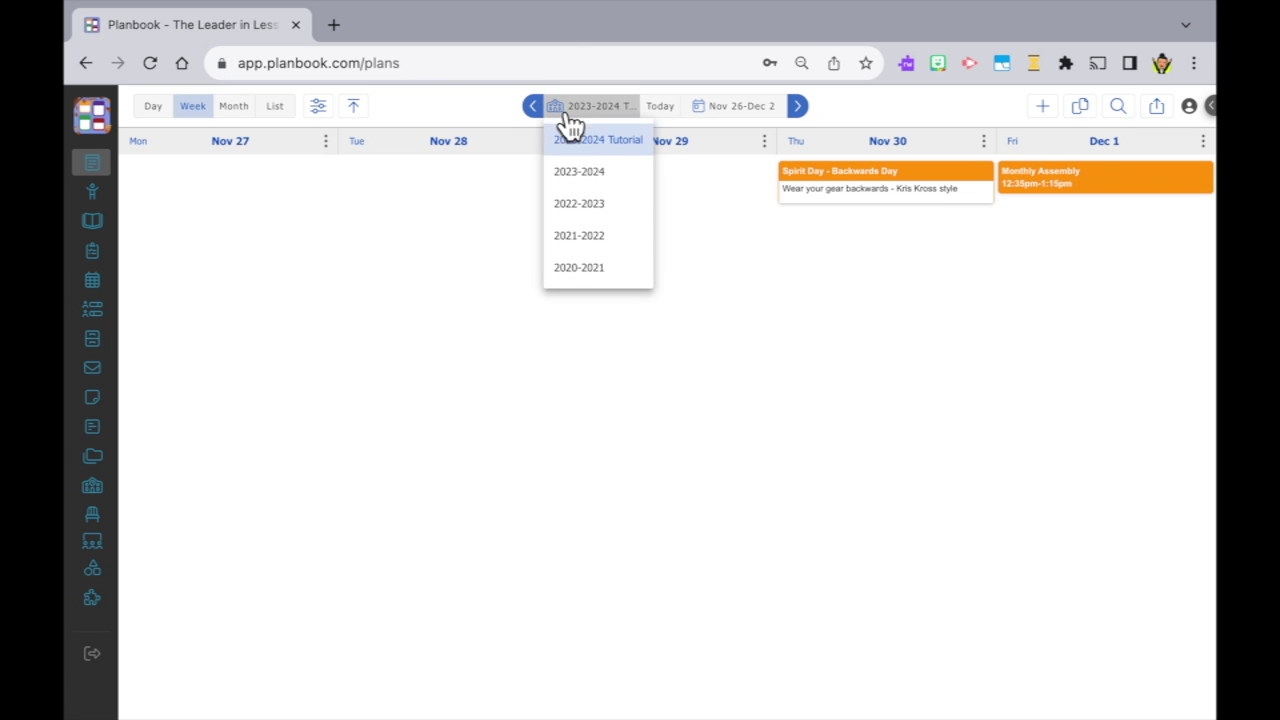
pyautogui.click(590, 171)
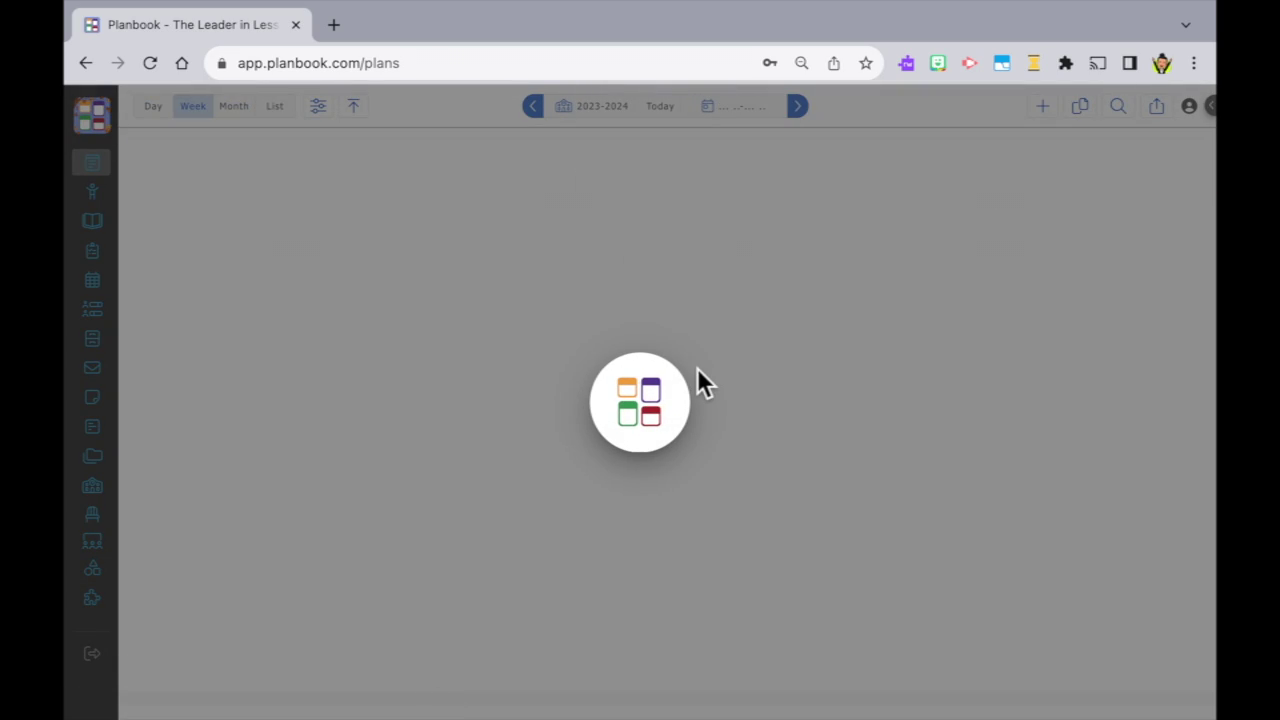
pyautogui.scroll(-8, 551, 505)
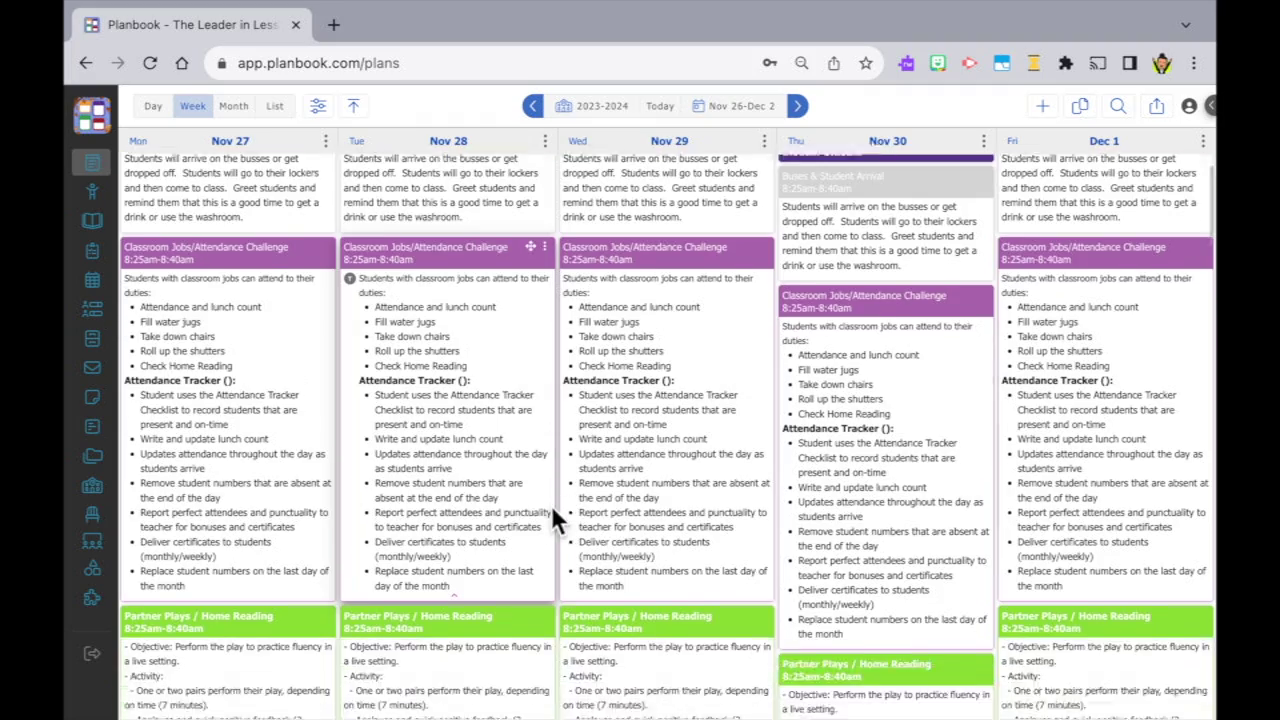
pyautogui.scroll(-10, 562, 524)
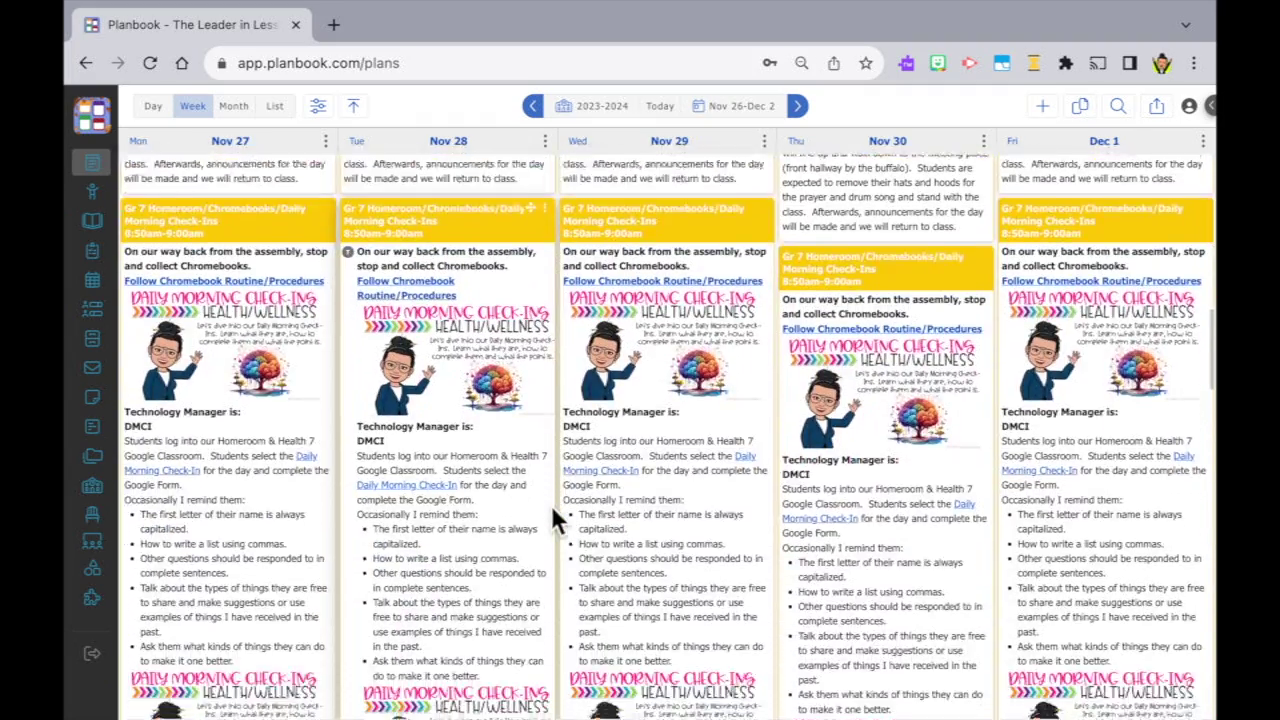
pyautogui.scroll(18, 551, 503)
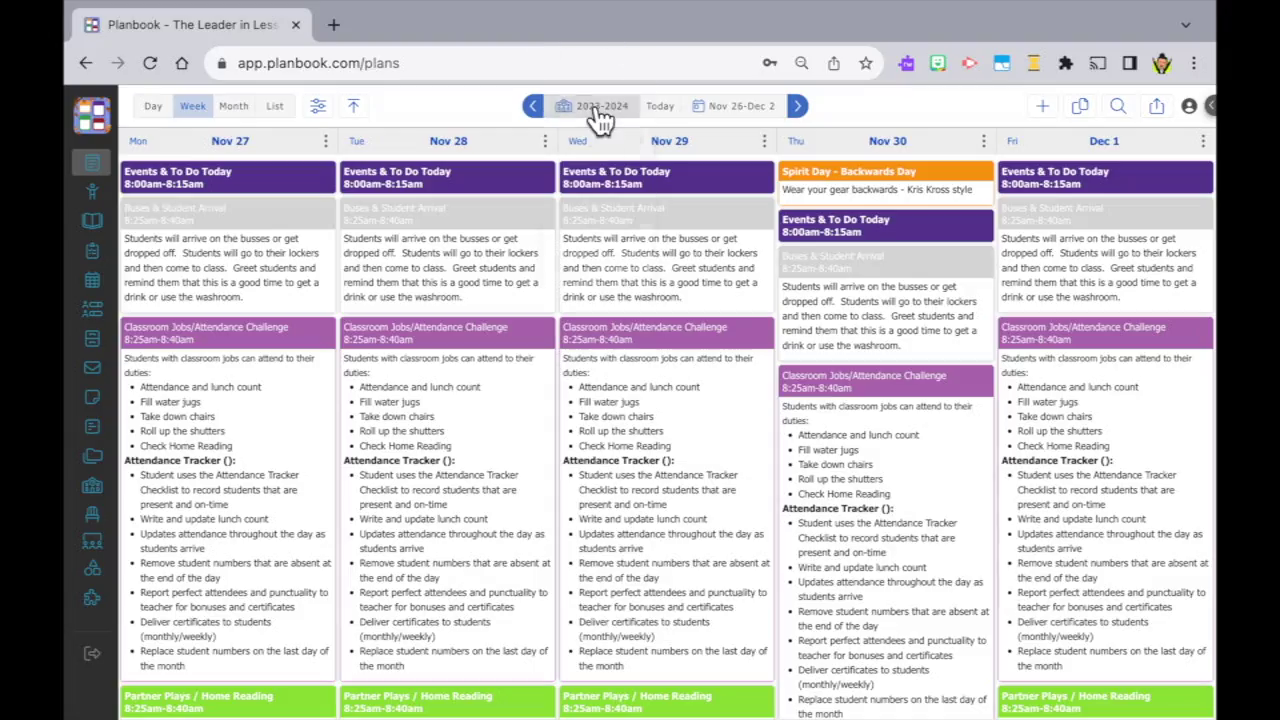
pyautogui.click(600, 106)
pyautogui.click(610, 139)
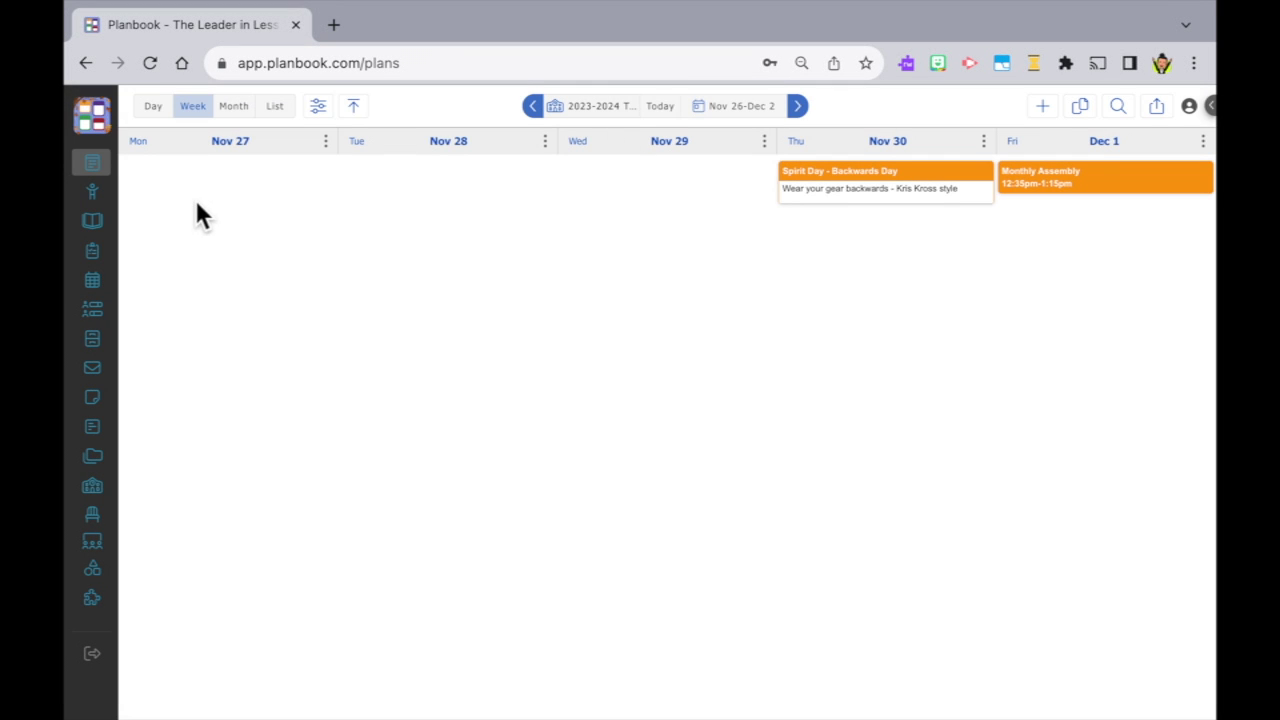
# Step: Create a new class named Language Arts on the Classes page
pyautogui.moveTo(92, 155)
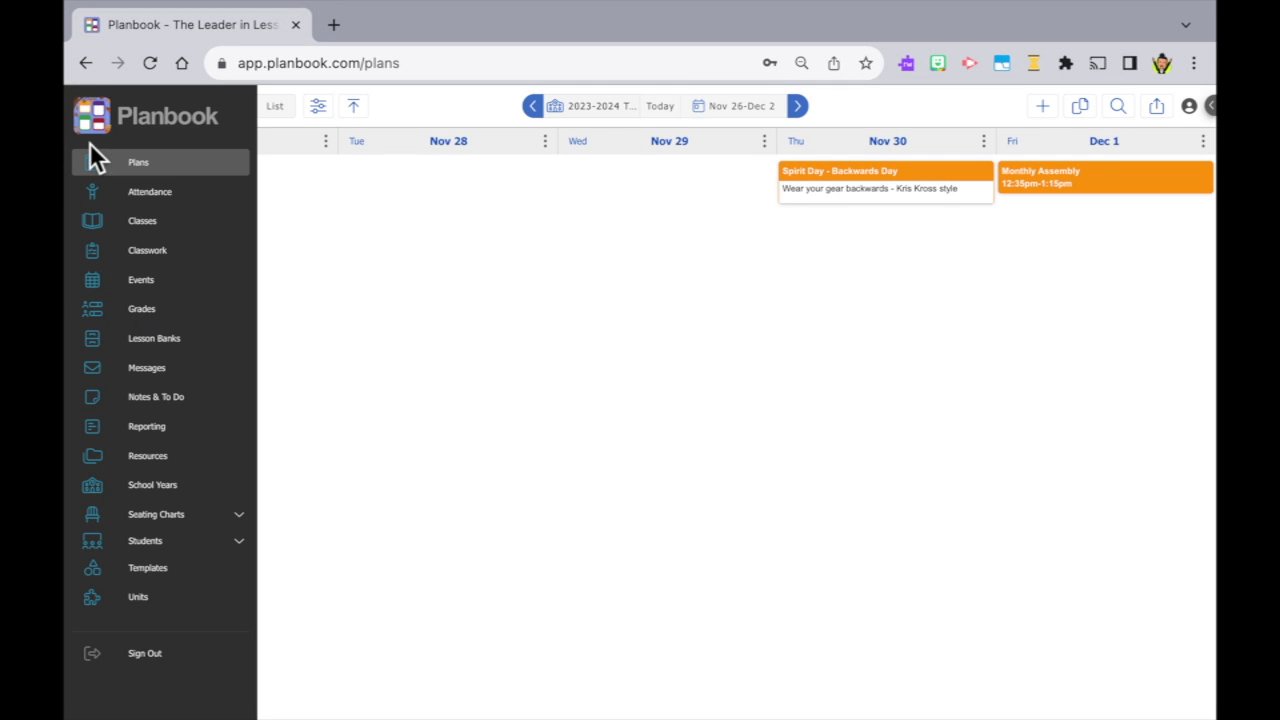
pyautogui.click(100, 230)
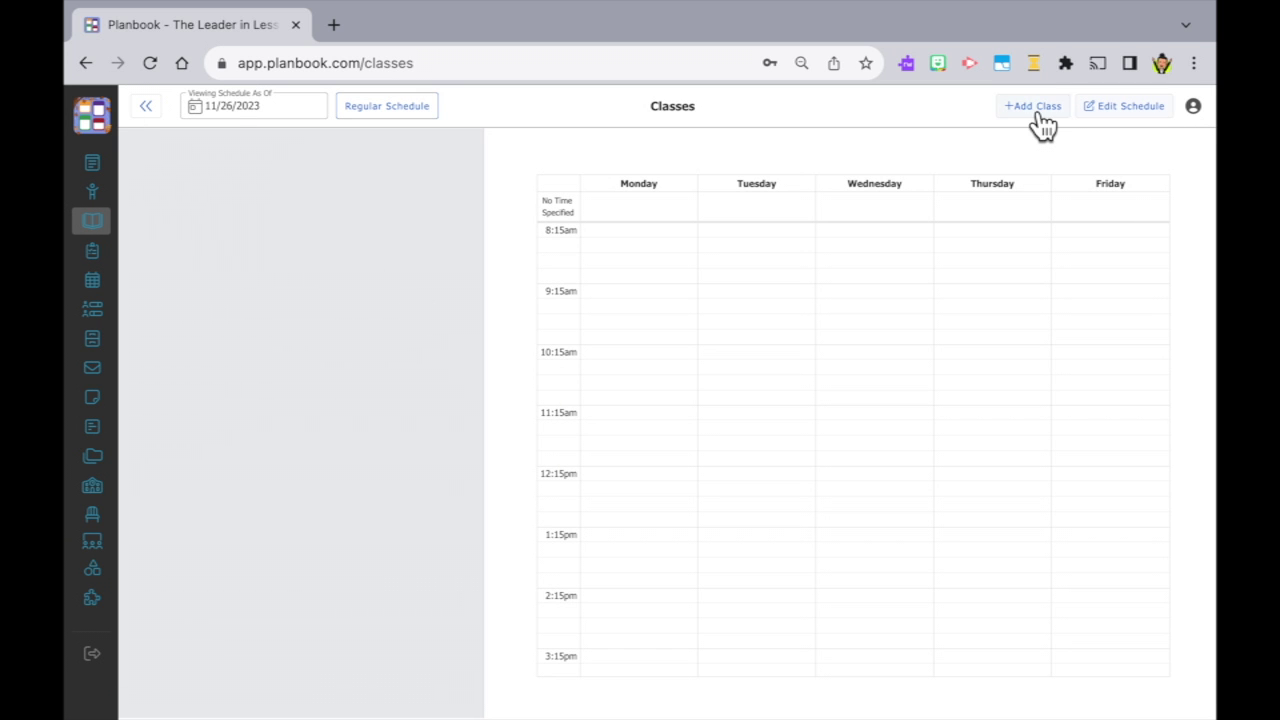
pyautogui.click(1030, 116)
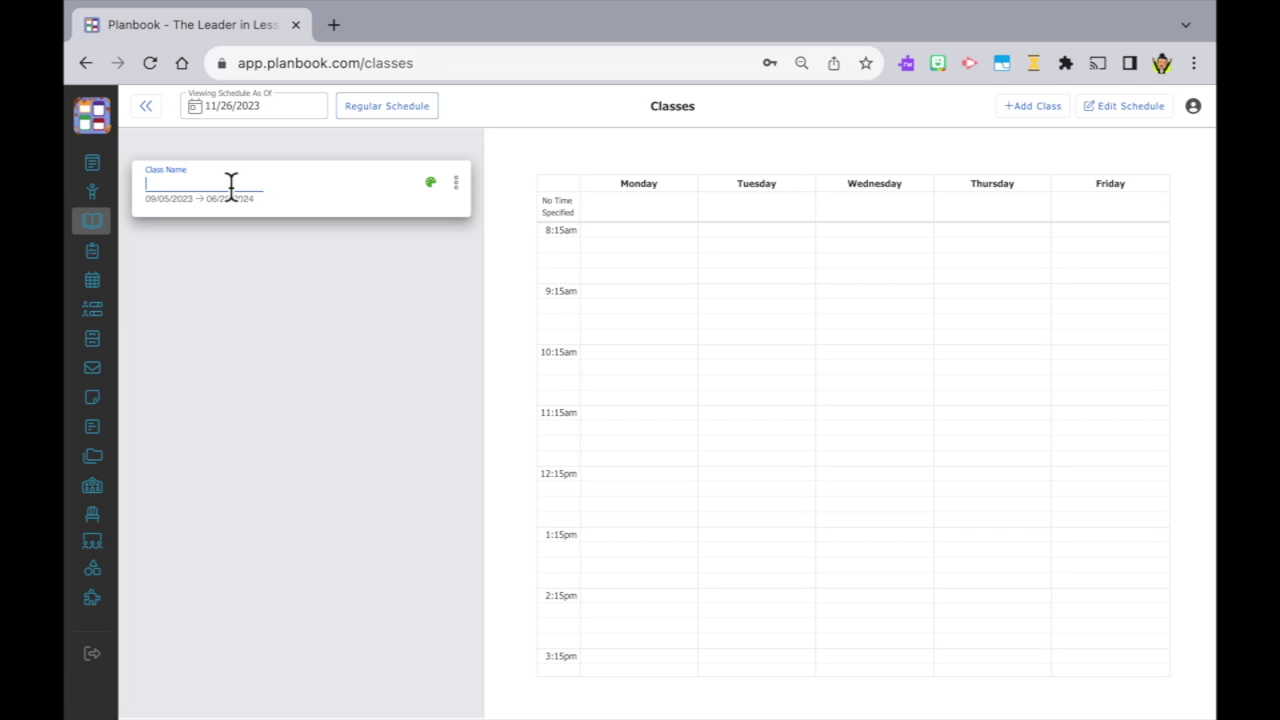
pyautogui.write('Language Arts')
# Step: Give Language Arts the light green colour #70CB3C
pyautogui.click(438, 186)
pyautogui.scroll(-3, 318, 447)
pyautogui.scroll(1, 318, 447)
pyautogui.scroll(2, 314, 433)
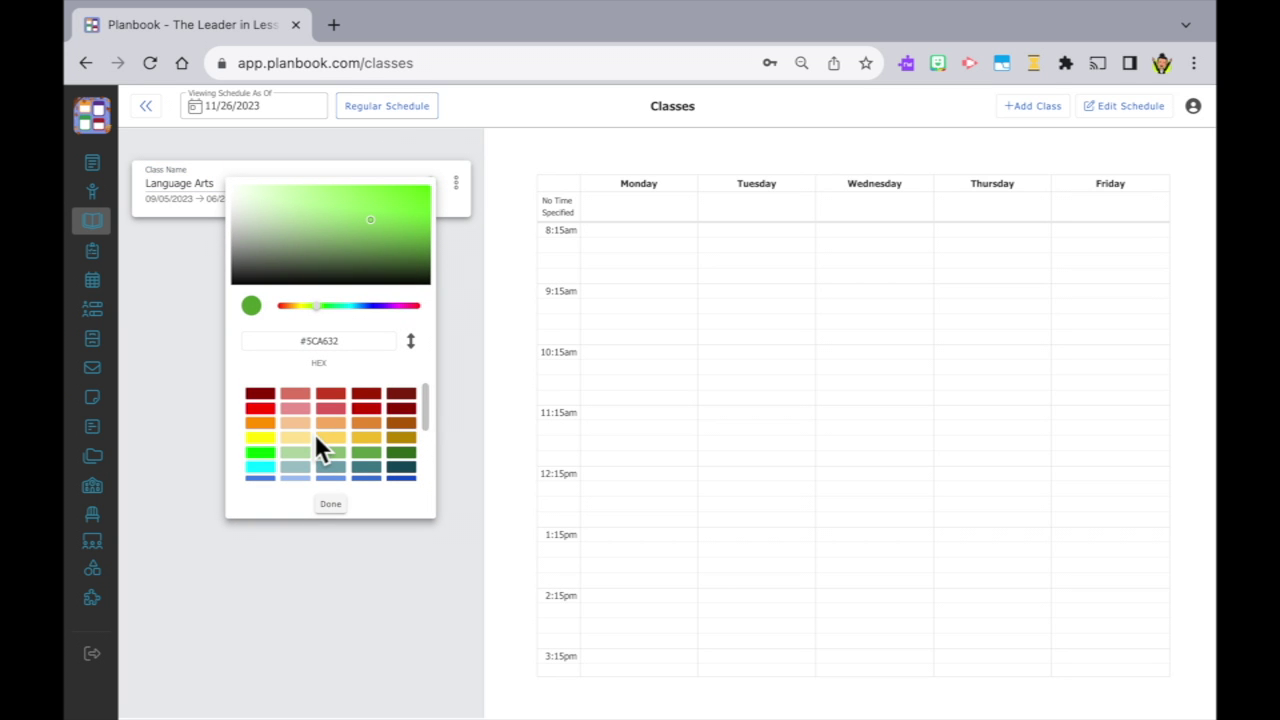
pyautogui.click(374, 207)
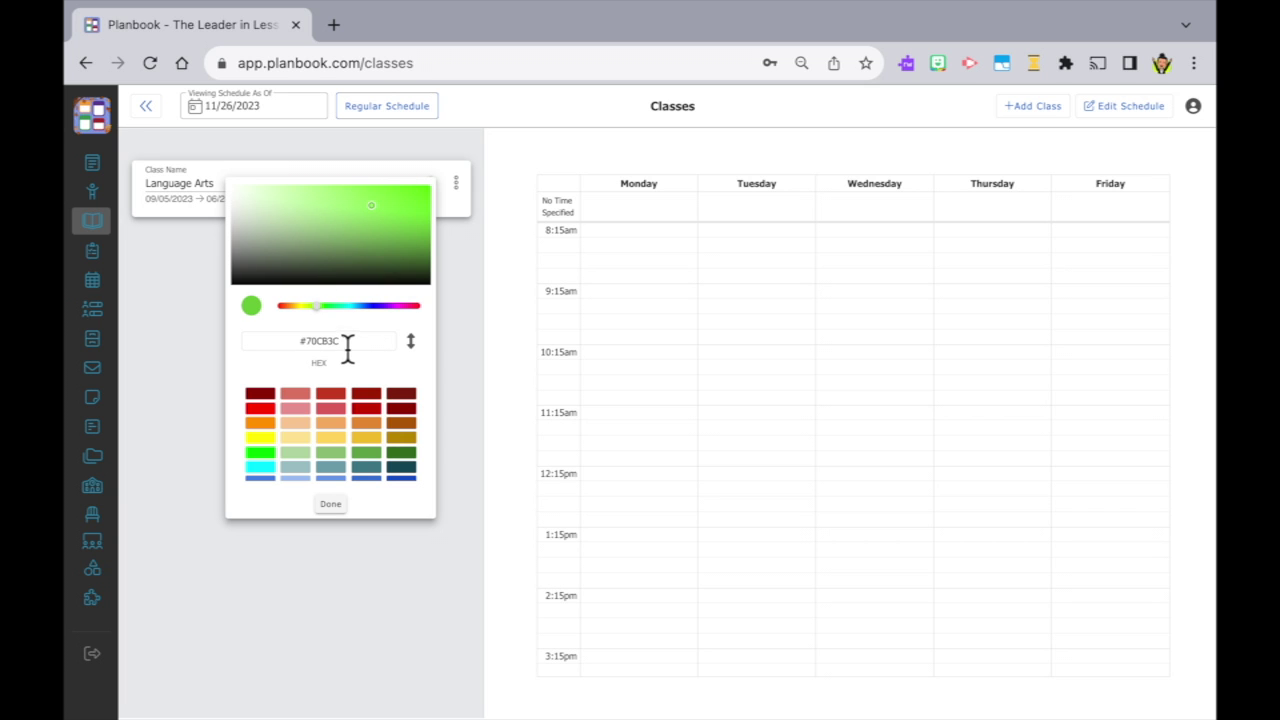
pyautogui.click(334, 505)
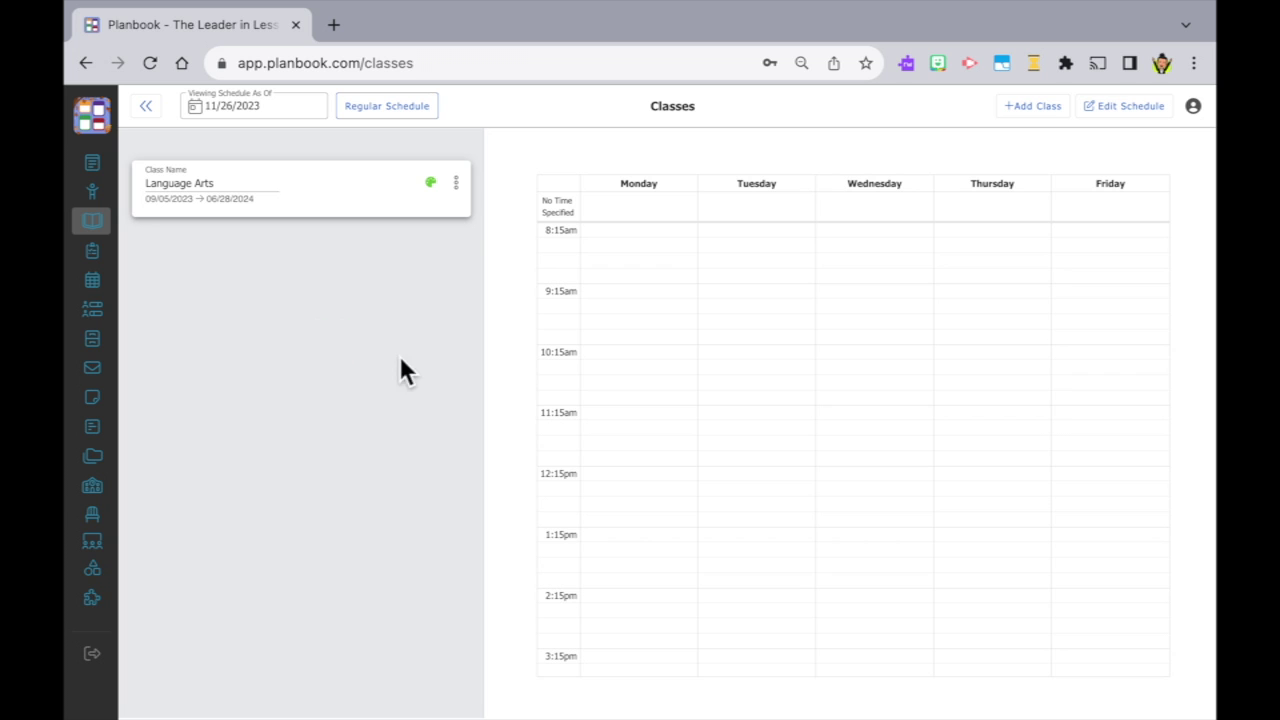
# Step: Open Language Arts' More Options form, keeping the school start date and lesson layout unchanged
pyautogui.click(468, 192)
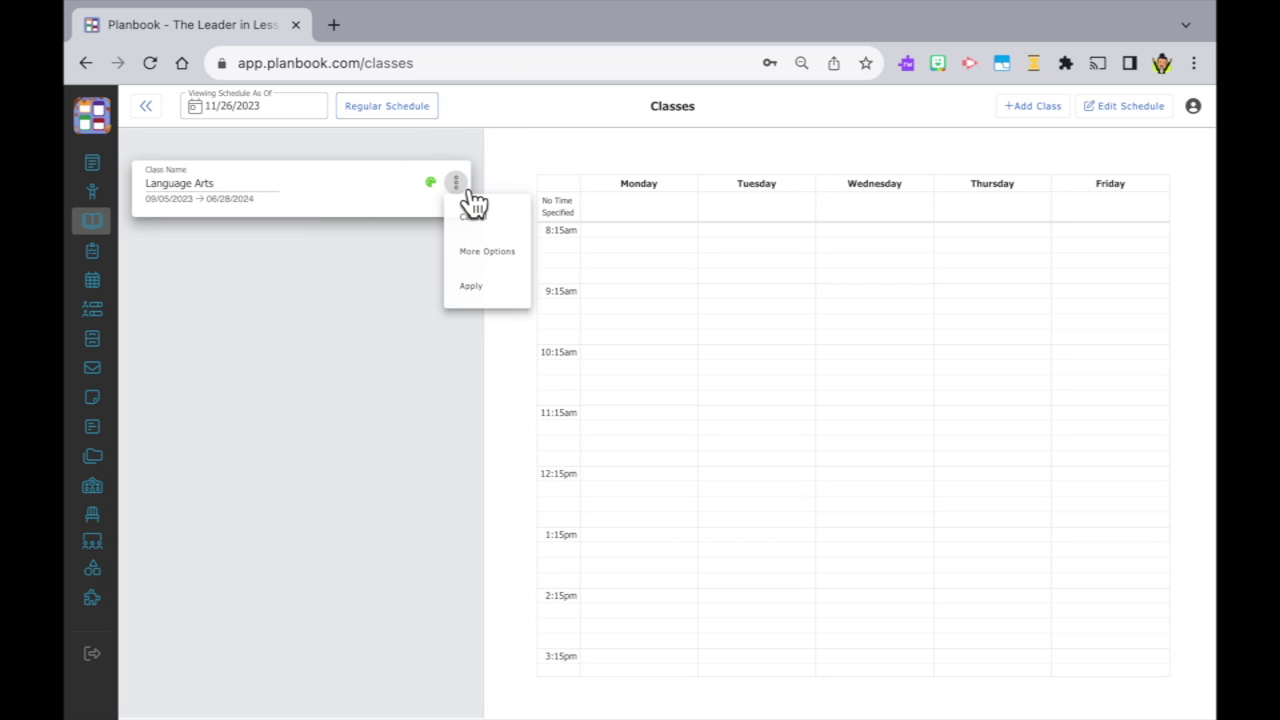
pyautogui.click(497, 262)
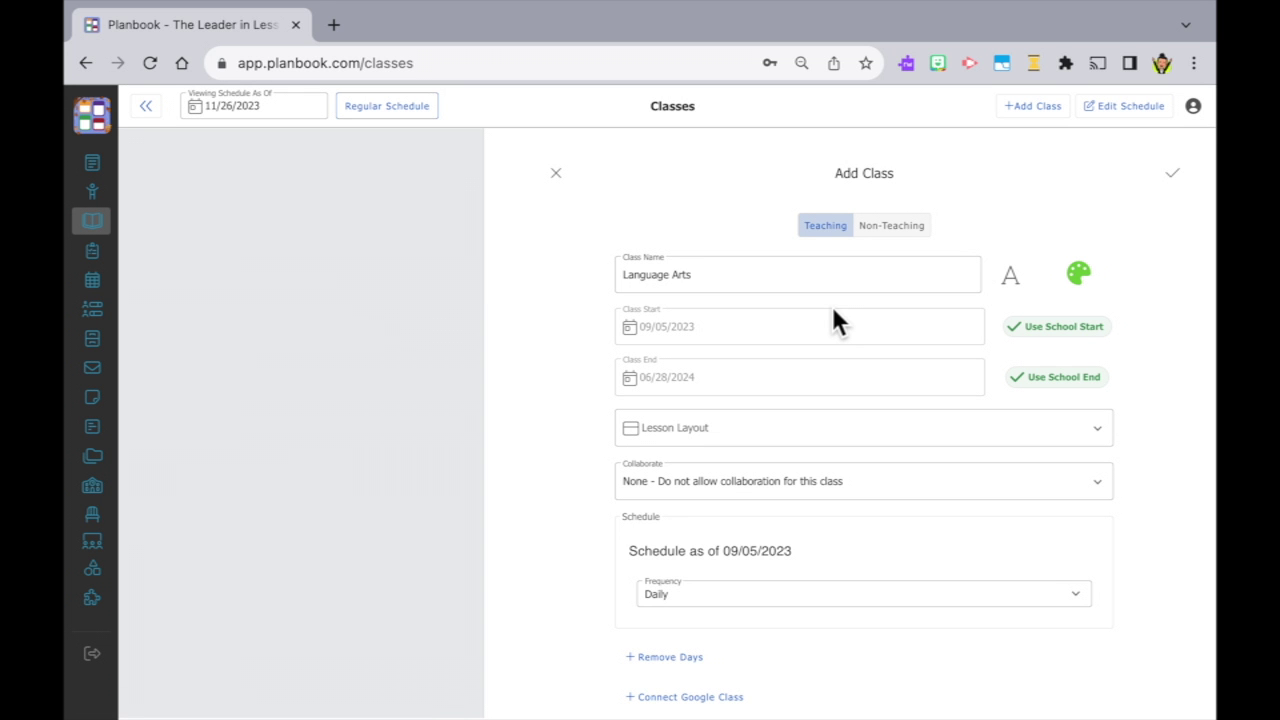
pyautogui.click(1072, 348)
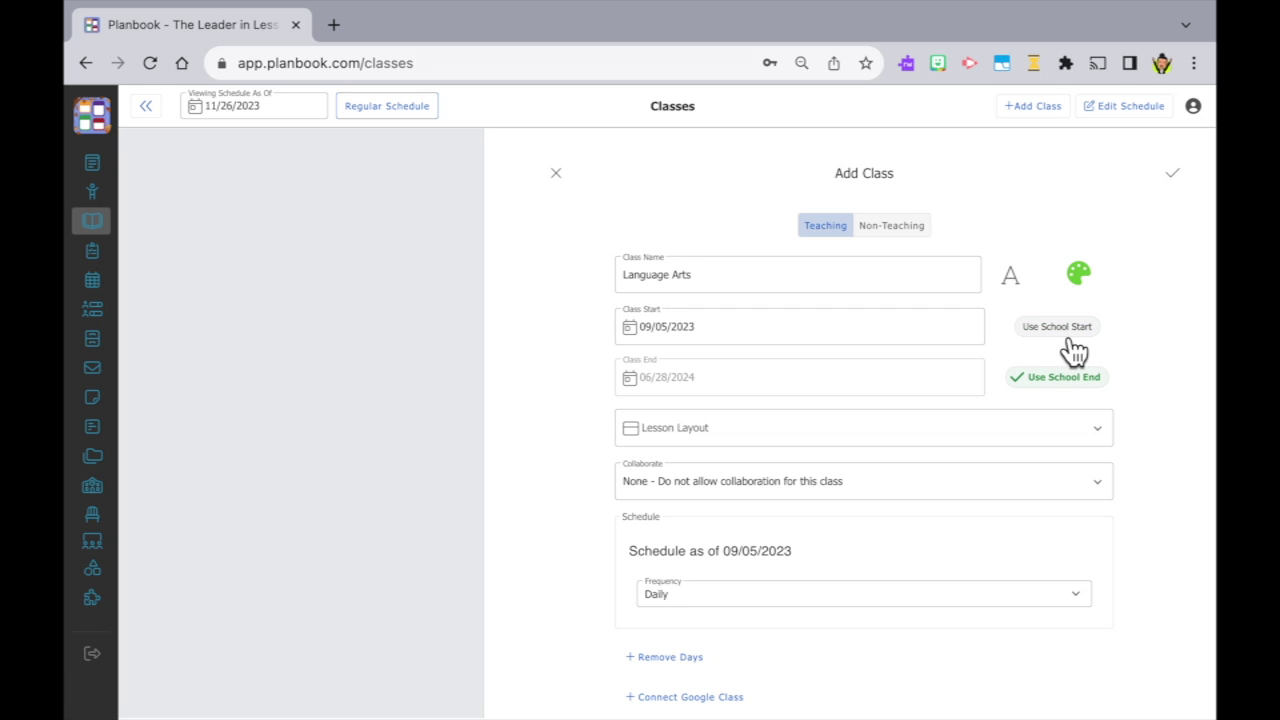
pyautogui.click(666, 330)
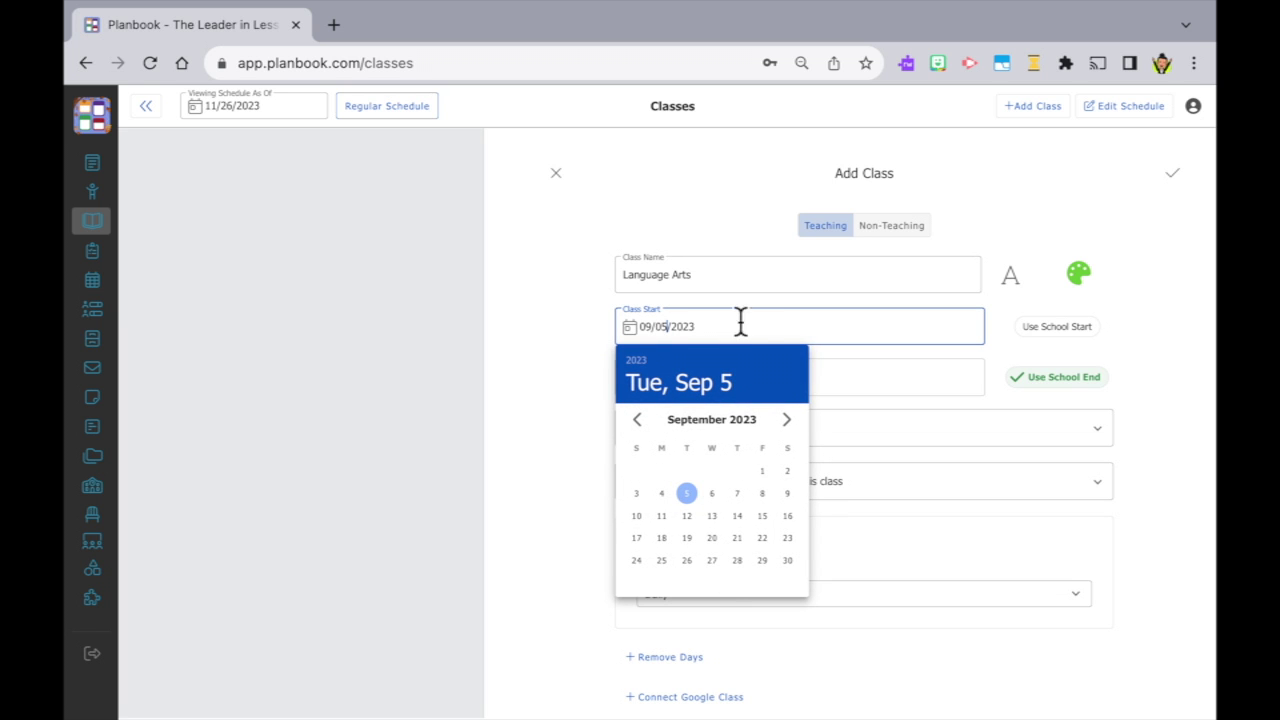
pyautogui.click(1086, 340)
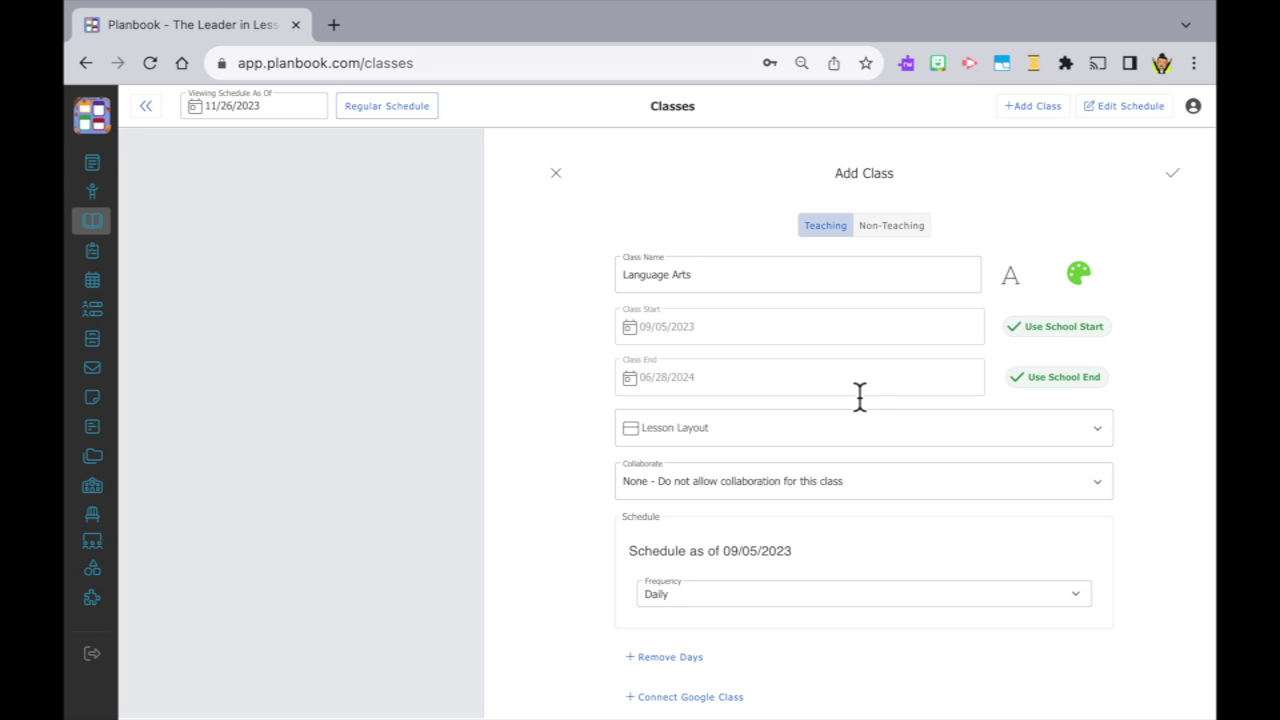
pyautogui.click(752, 436)
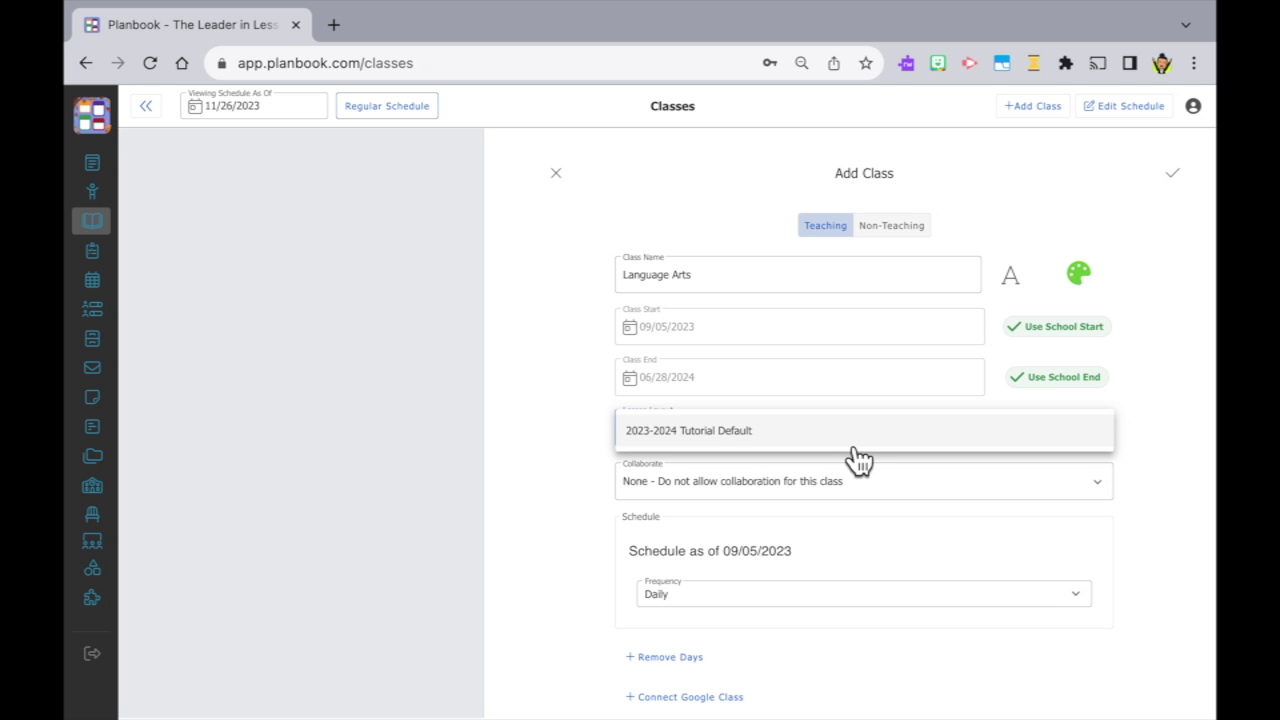
pyautogui.click(572, 445)
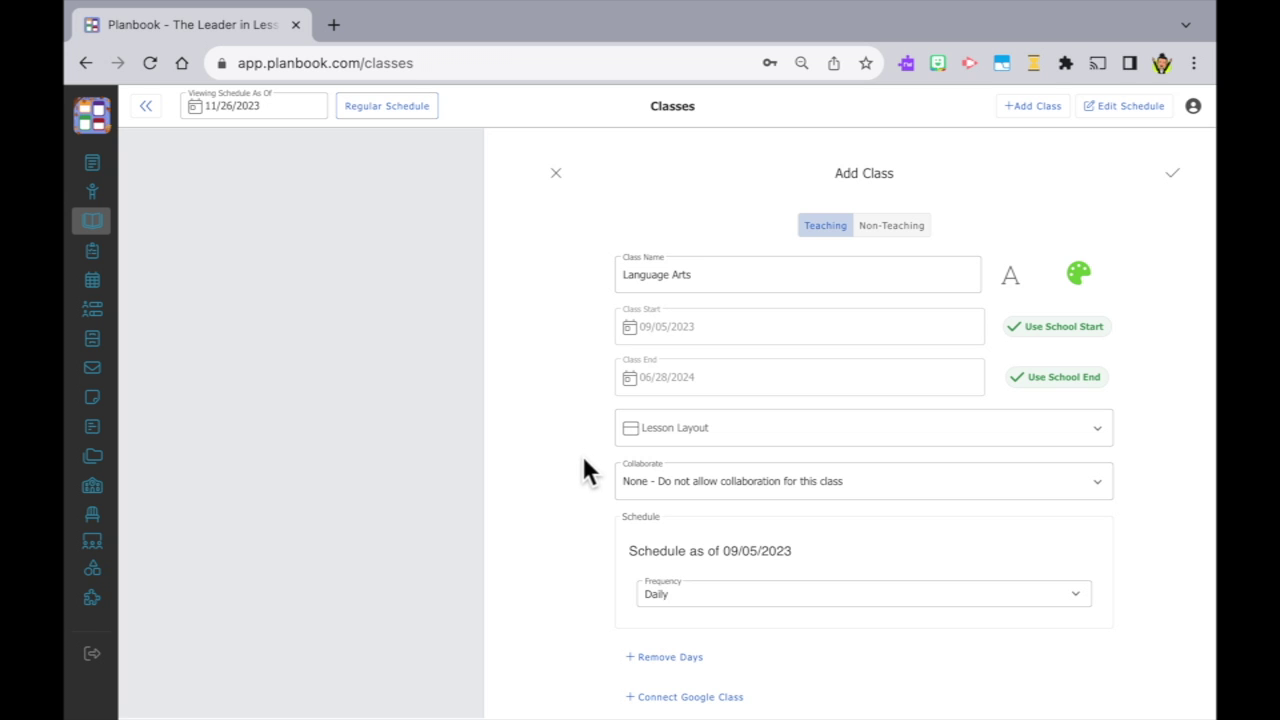
# Step: Keep Collaborate at None and set the frequency to Daily (Same Time)
pyautogui.click(833, 498)
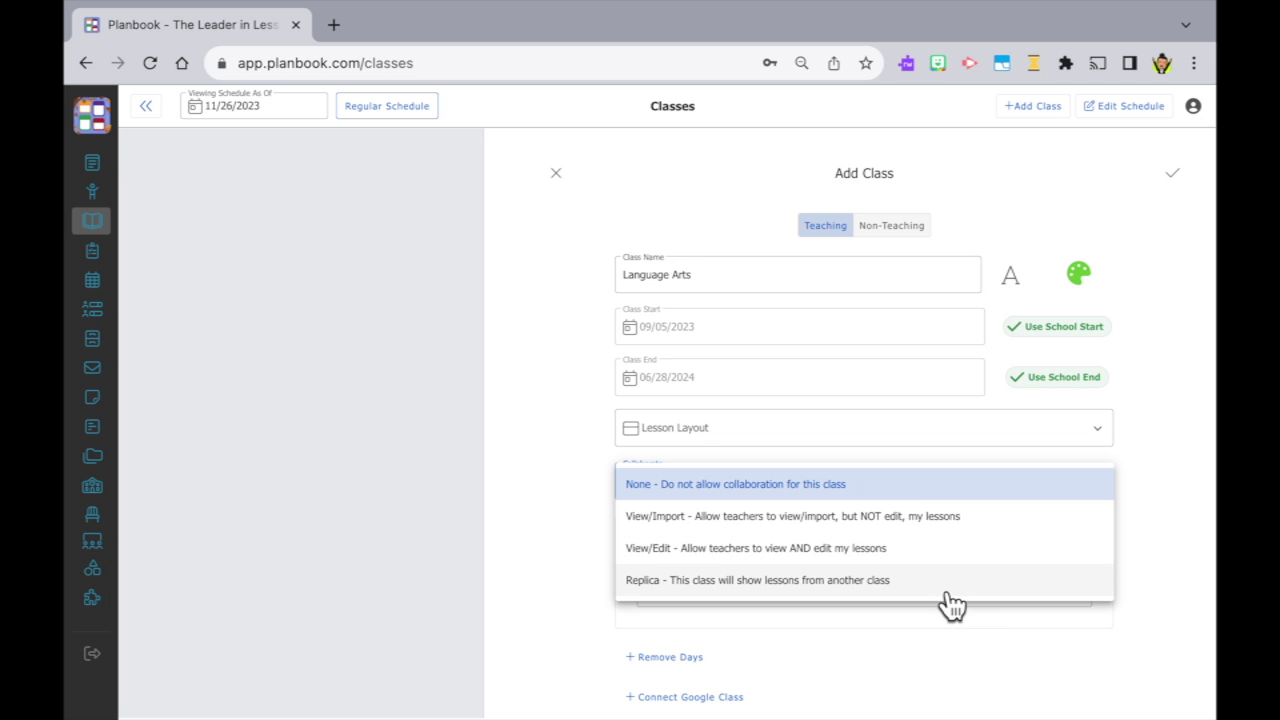
pyautogui.click(574, 504)
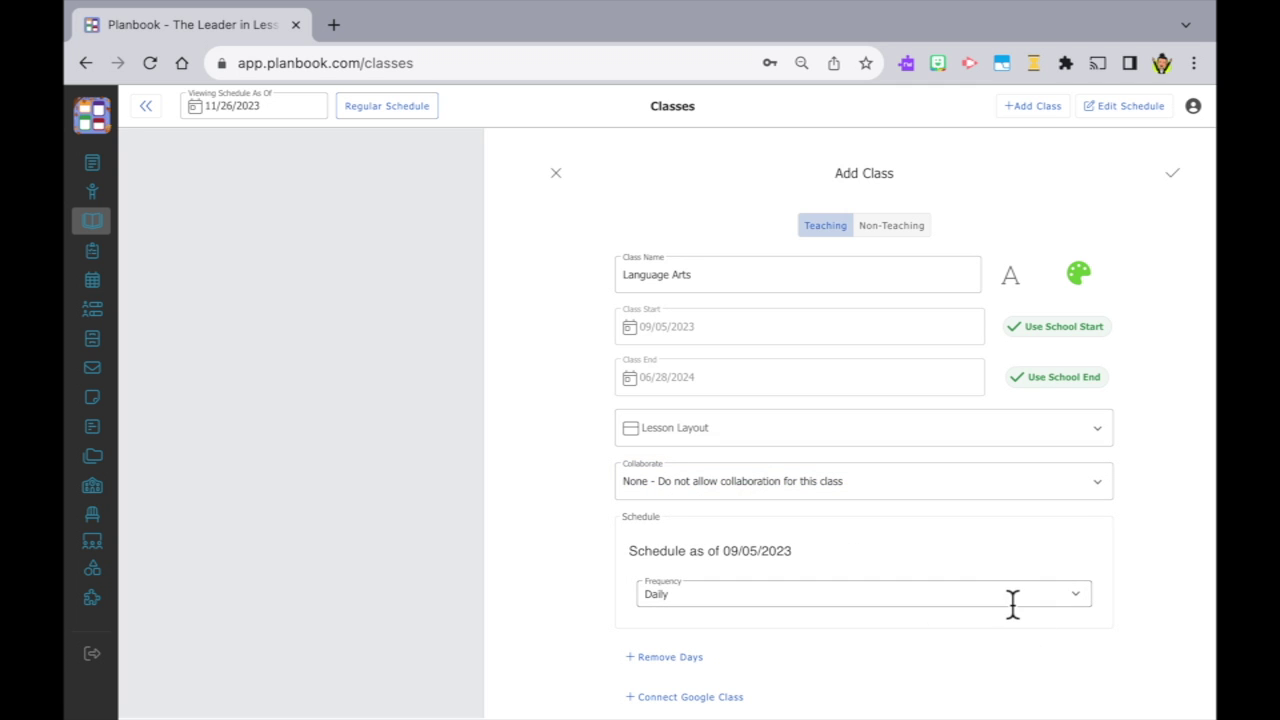
pyautogui.click(1086, 607)
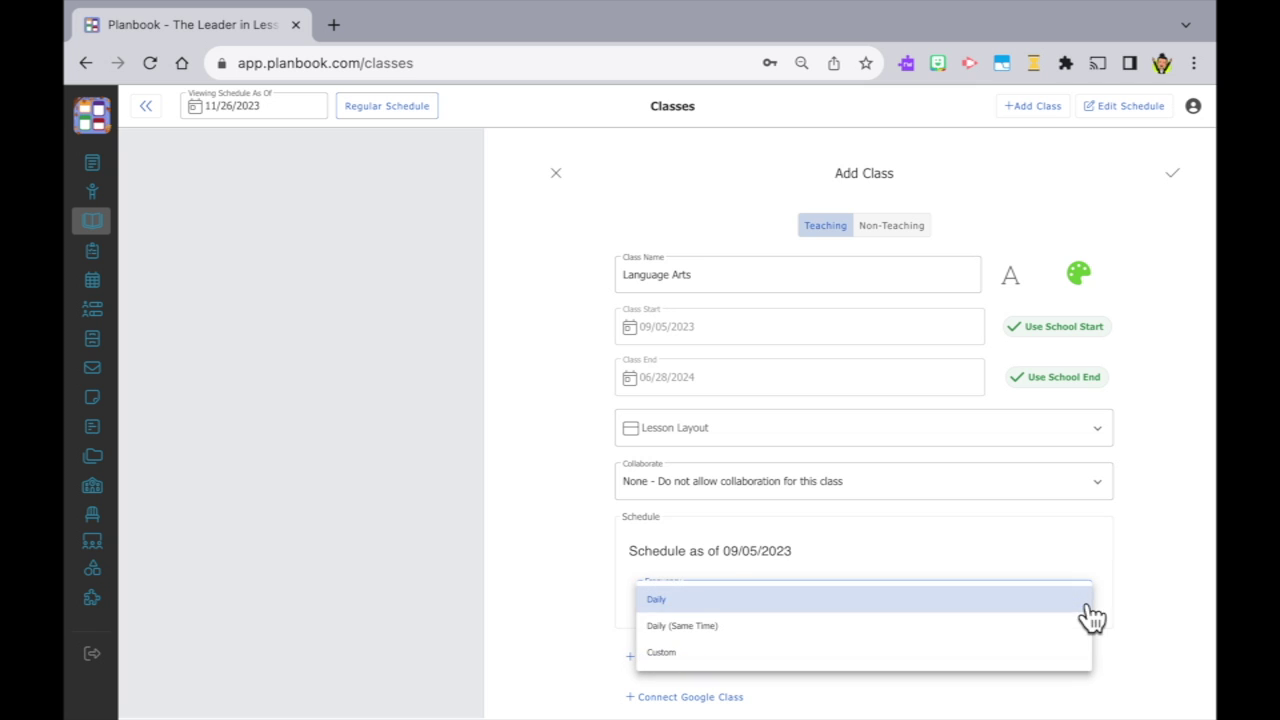
pyautogui.click(730, 627)
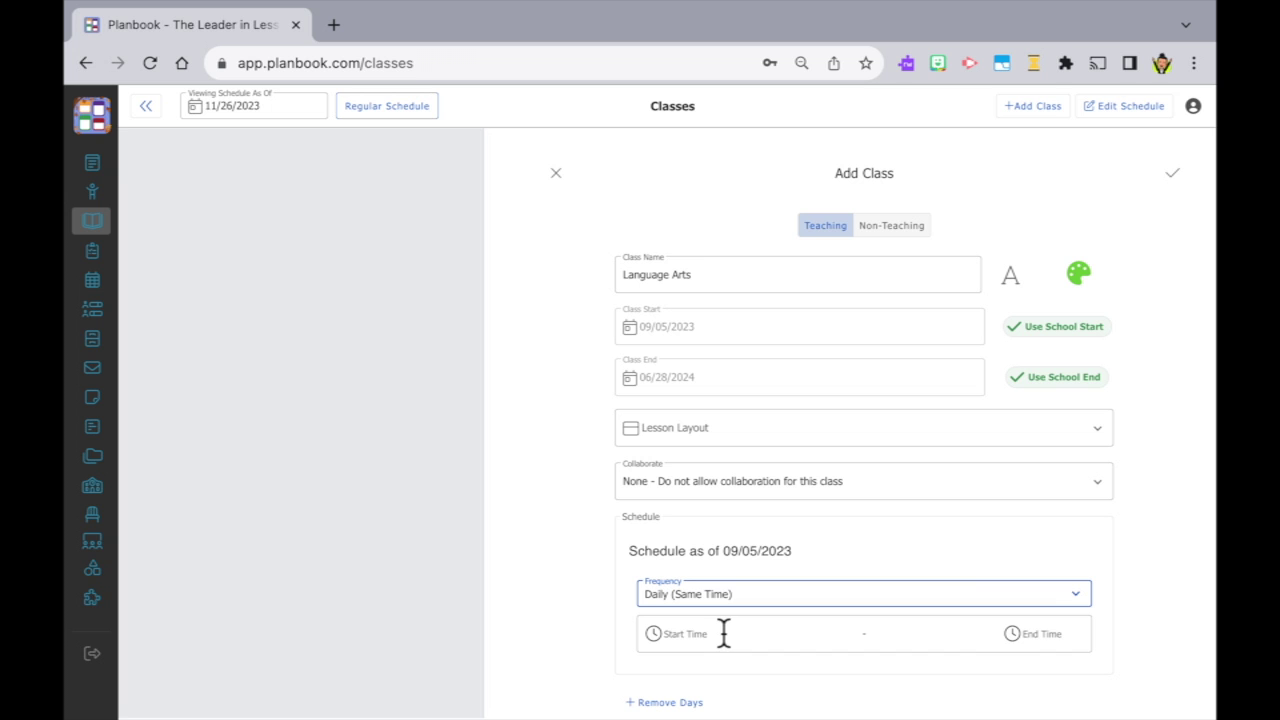
# Step: Set the daily class time to 9:00 AM–10:00 AM and add a description box
pyautogui.click(687, 636)
pyautogui.scroll(-3, 667, 590)
pyautogui.click(659, 605)
pyautogui.click(683, 637)
pyautogui.write('00 AM')
pyautogui.click(1040, 634)
pyautogui.write('1000')
pyautogui.click(1100, 654)
pyautogui.scroll(-1, 858, 650)
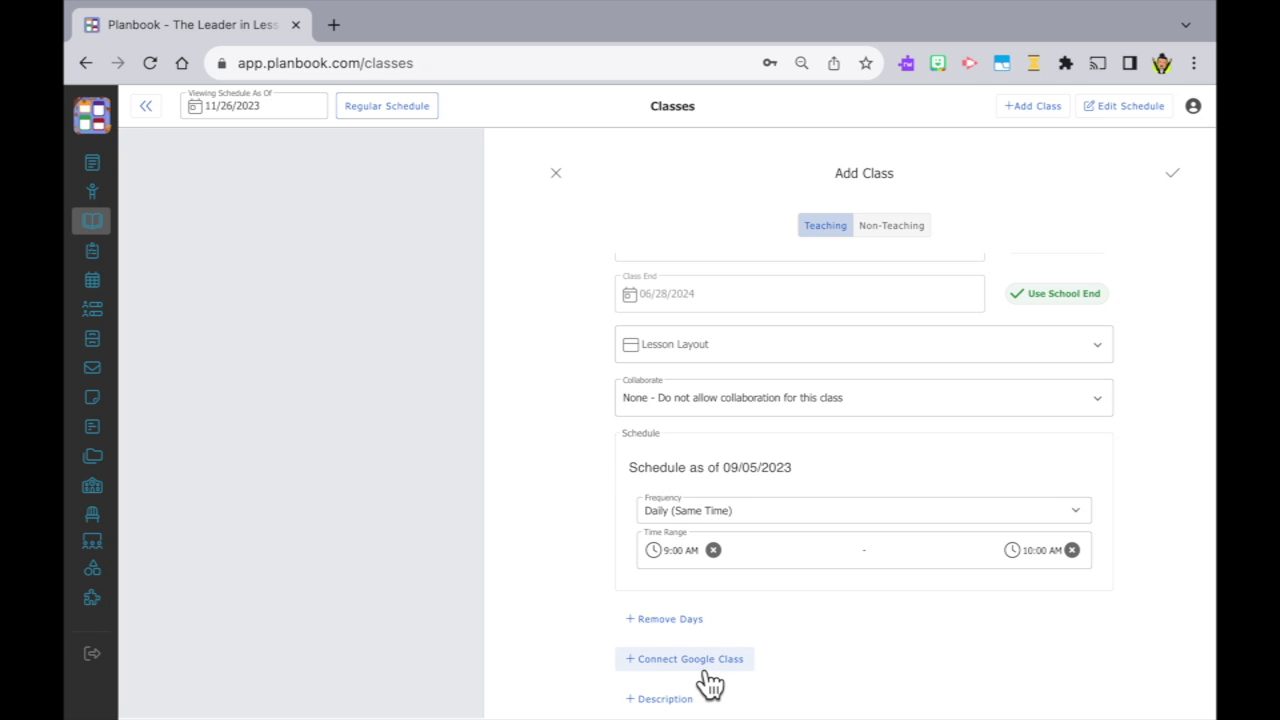
pyautogui.click(658, 699)
# Step: Describe Language Arts as 'This is part of our 100 minutes of our daily literacy.' and save it
pyautogui.write('This is ')
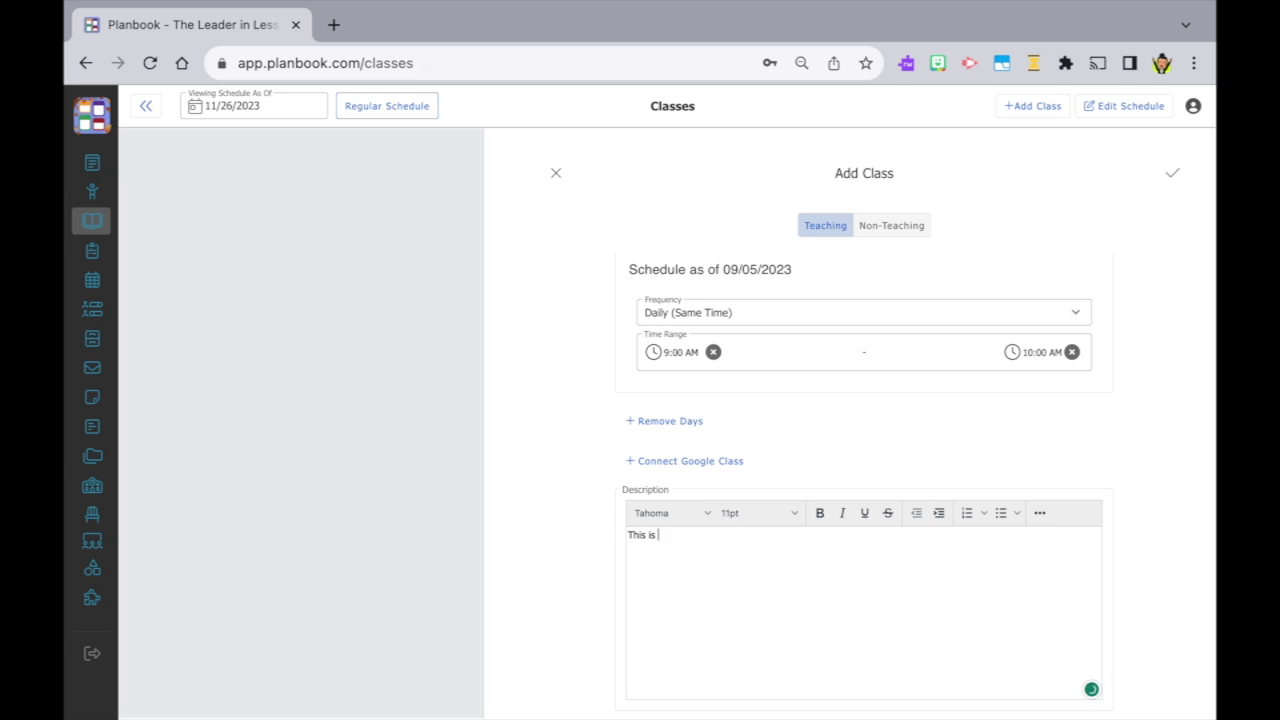
pyautogui.write('part of our 100 minutes of our daily literacy.')
pyautogui.scroll(1, 1062, 487)
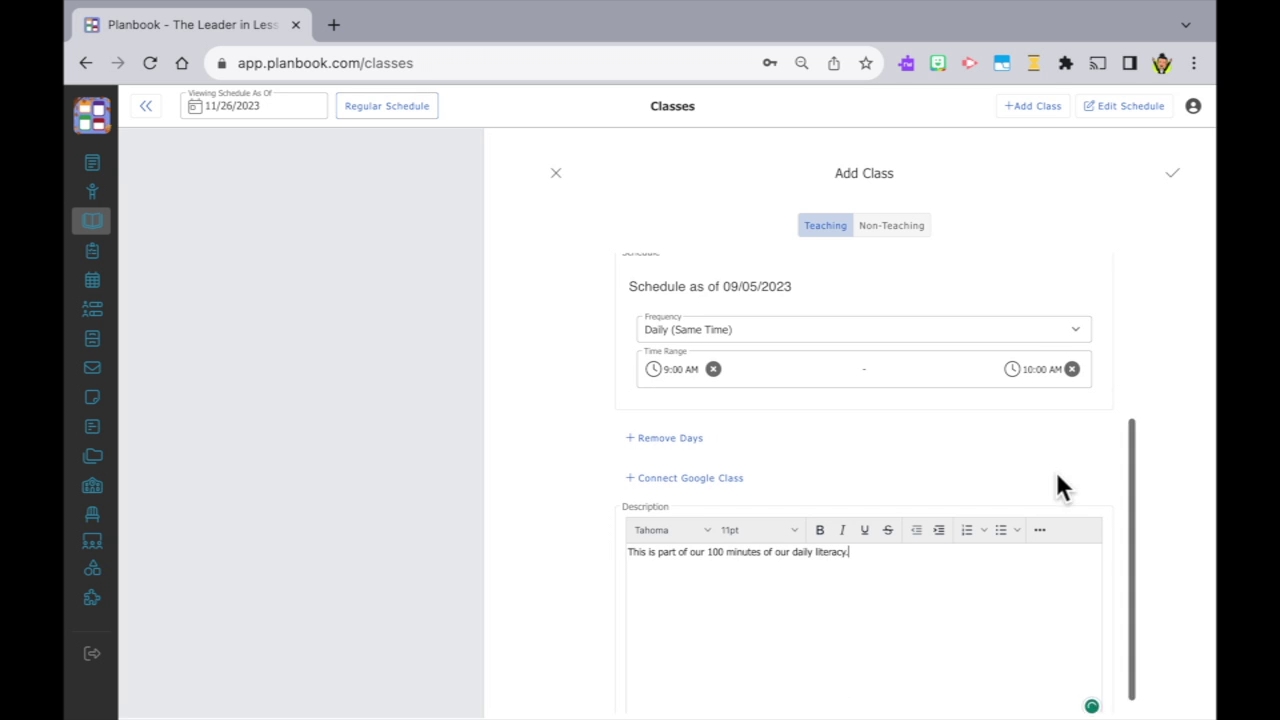
pyautogui.scroll(3, 1060, 487)
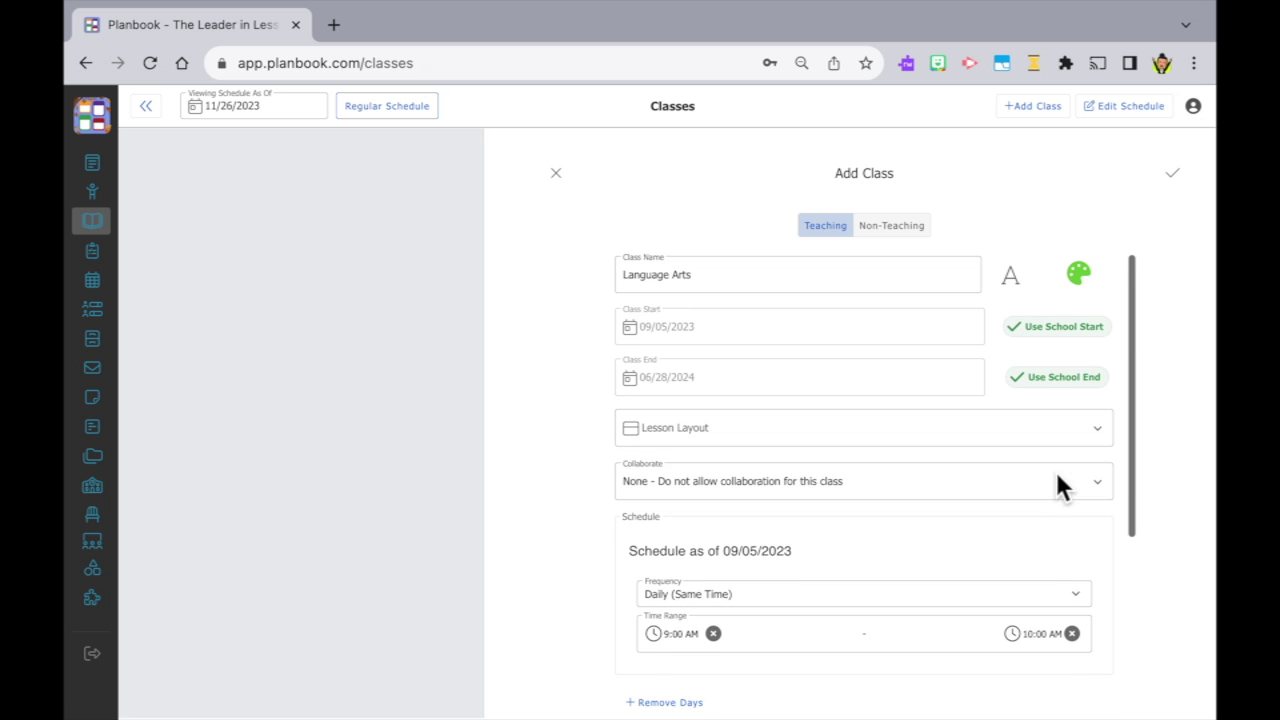
pyautogui.click(1188, 190)
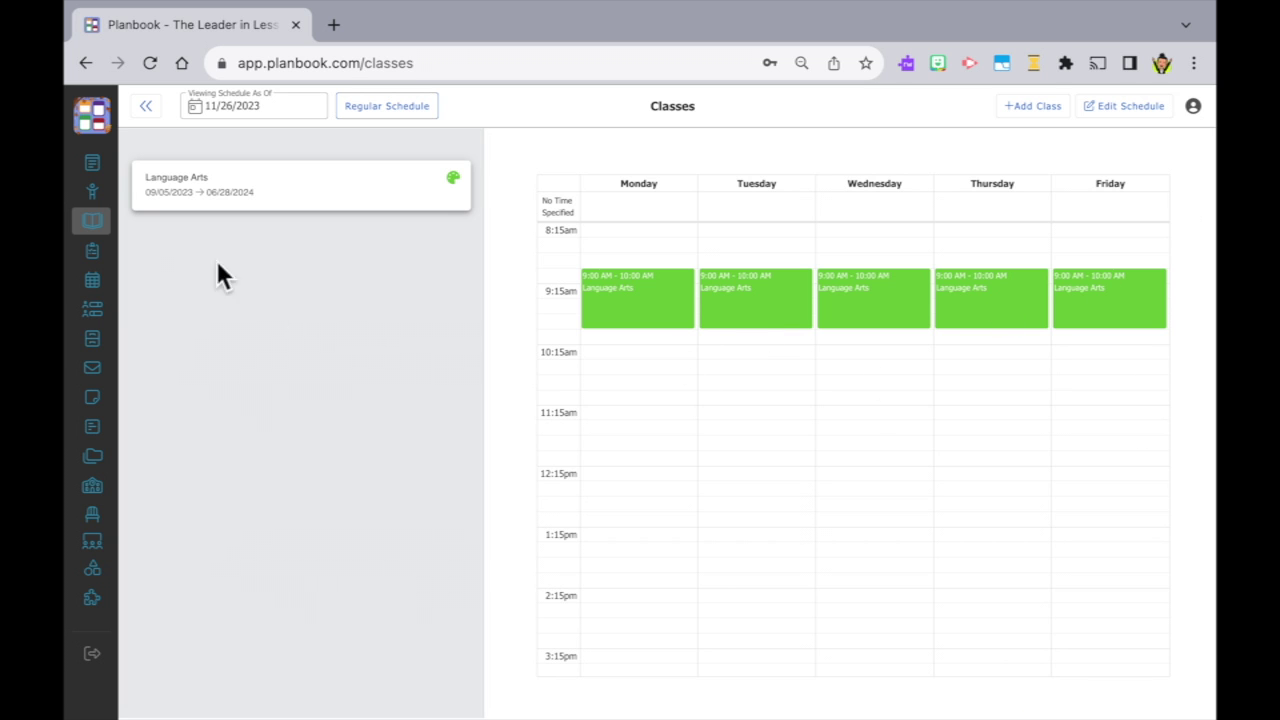
pyautogui.moveTo(106, 186)
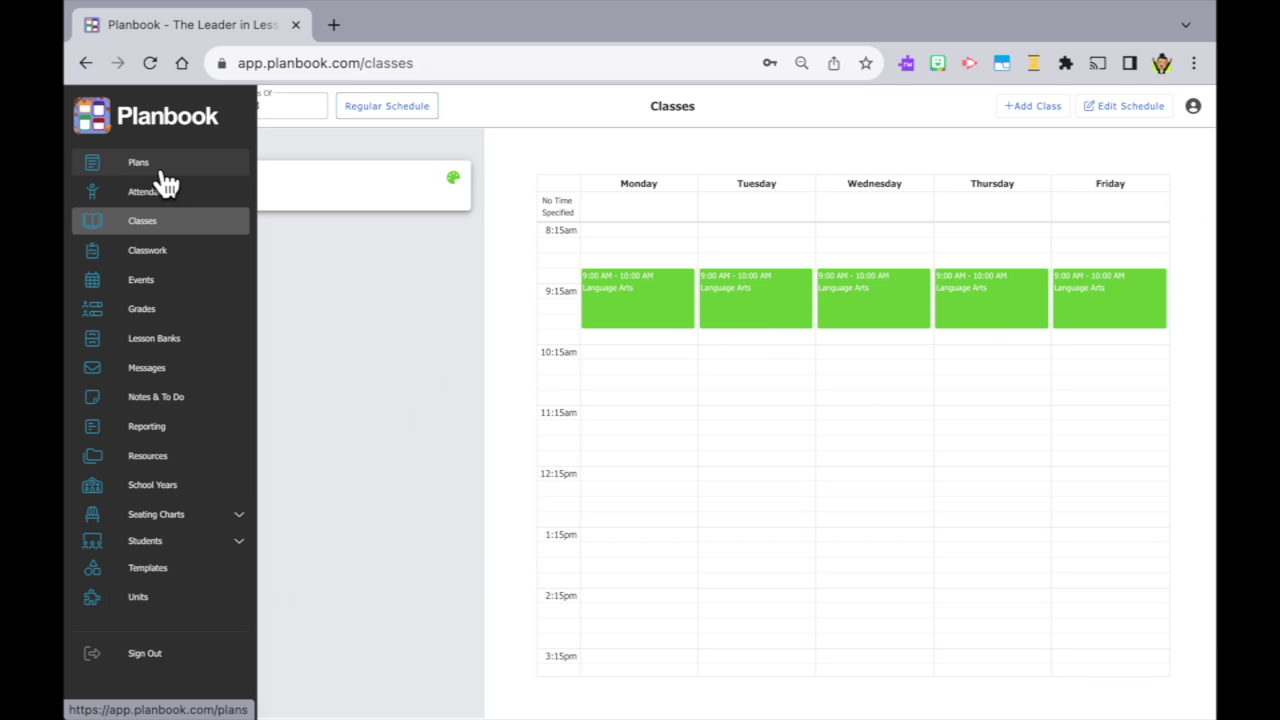
pyautogui.click(158, 166)
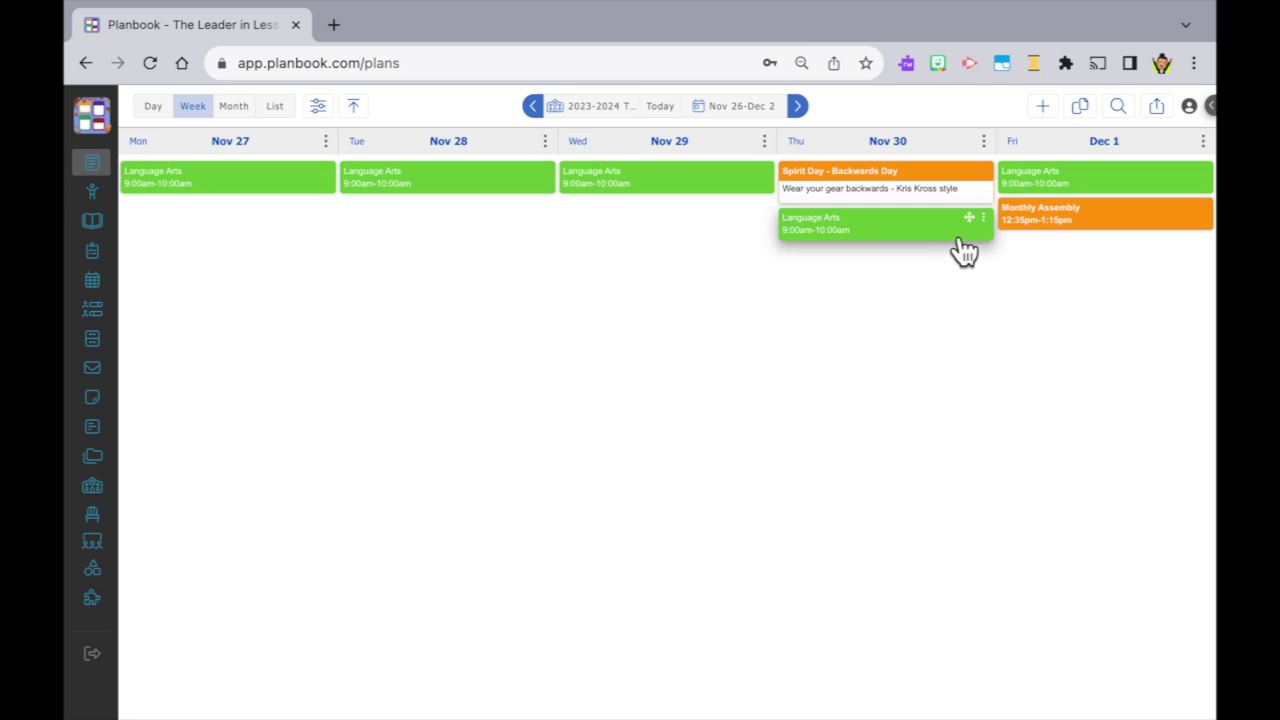
pyautogui.moveTo(89, 286)
pyautogui.click(98, 225)
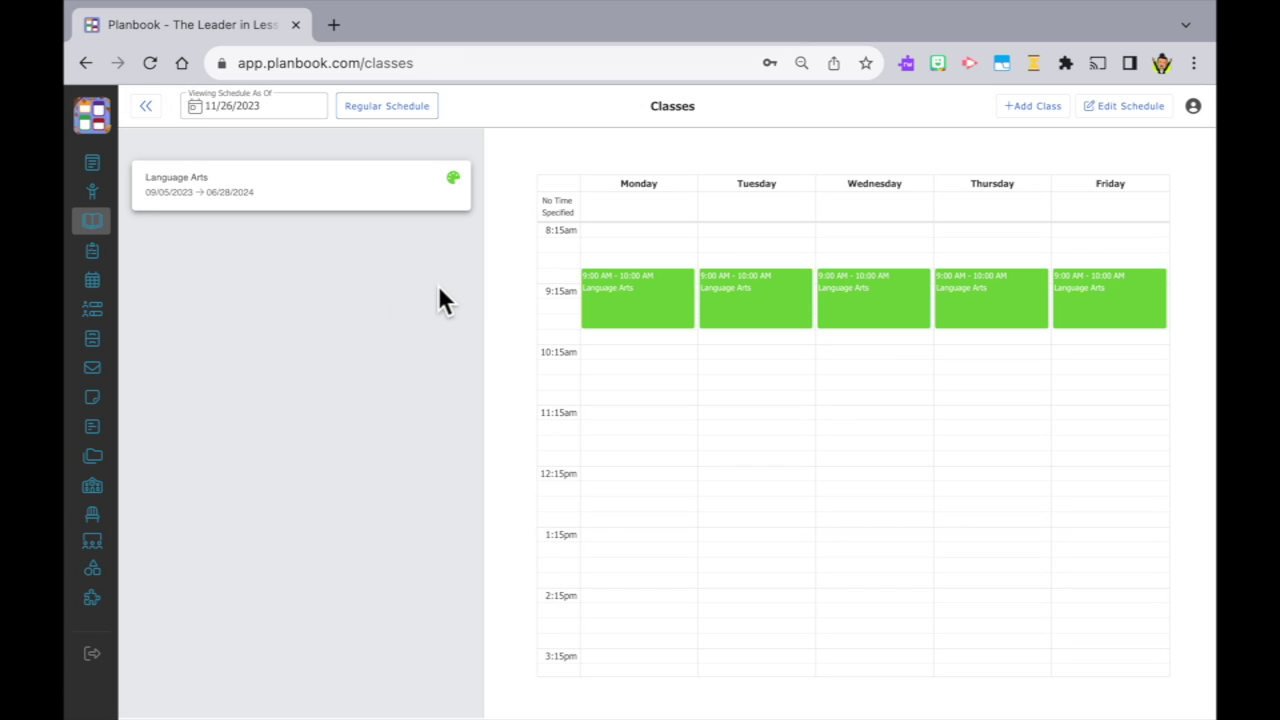
# Step: Add a class named Bus and Student Arrival with light yellow colour #F5E291
pyautogui.click(1020, 128)
pyautogui.write('Bus and Student Arrival')
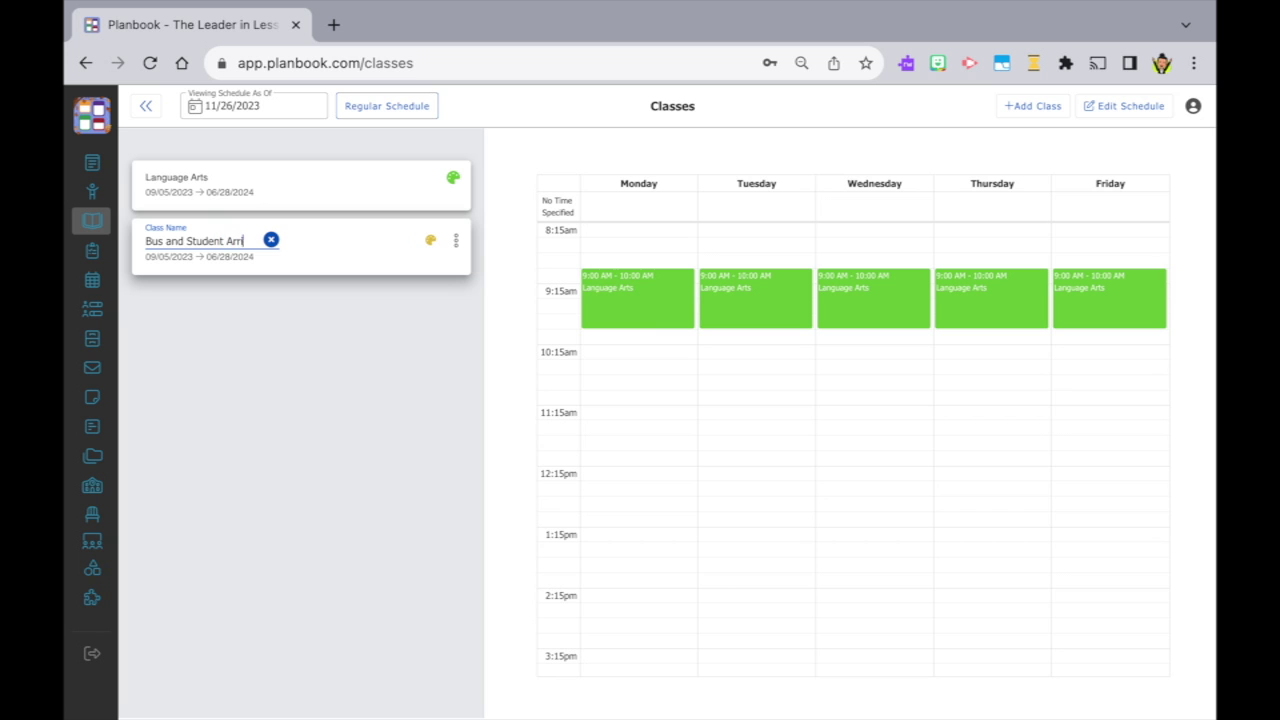
pyautogui.click(441, 245)
pyautogui.moveTo(322, 252); pyautogui.dragTo(312, 246)
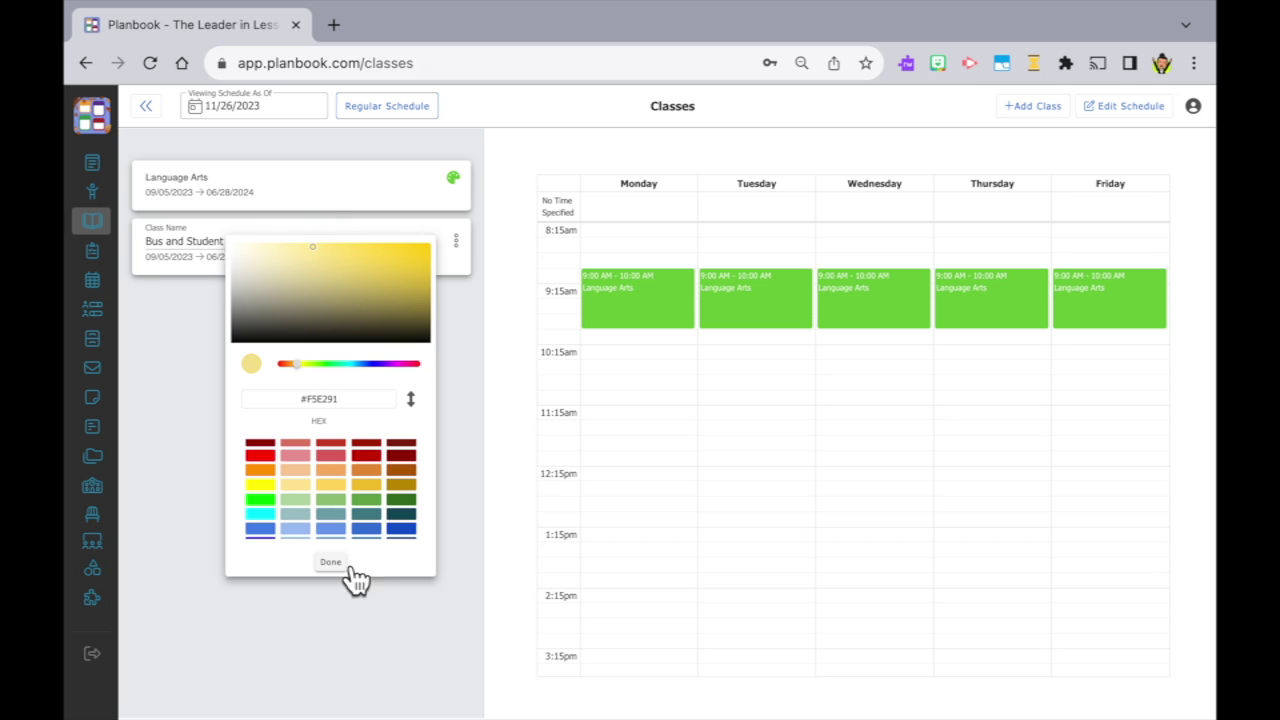
pyautogui.click(330, 562)
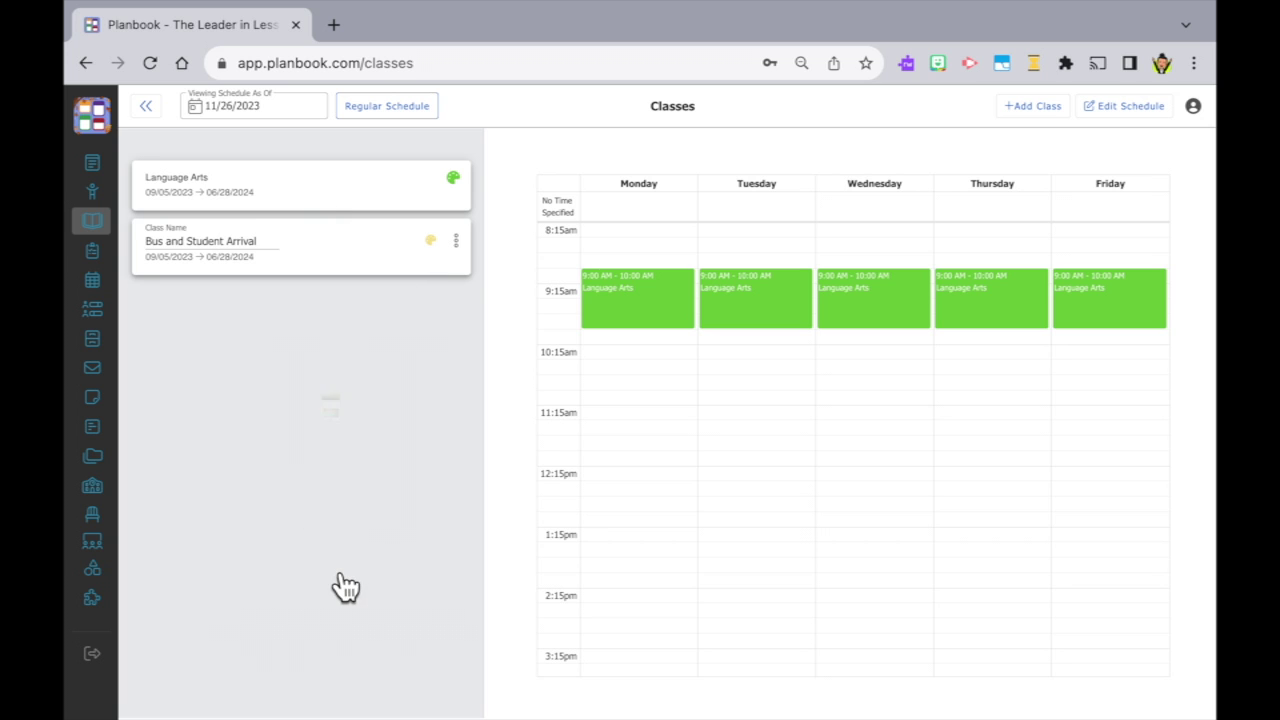
pyautogui.click(459, 244)
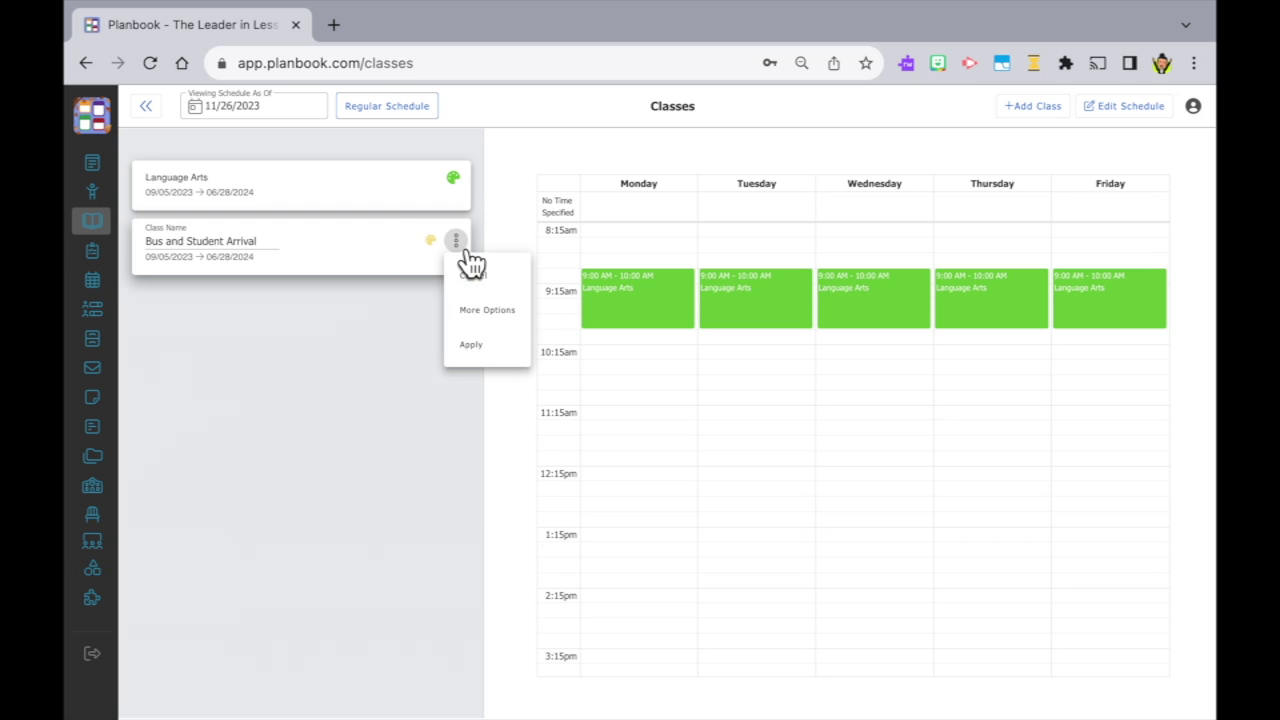
# Step: Make Bus and Student Arrival a non-teaching class shared for View/Import
pyautogui.click(502, 314)
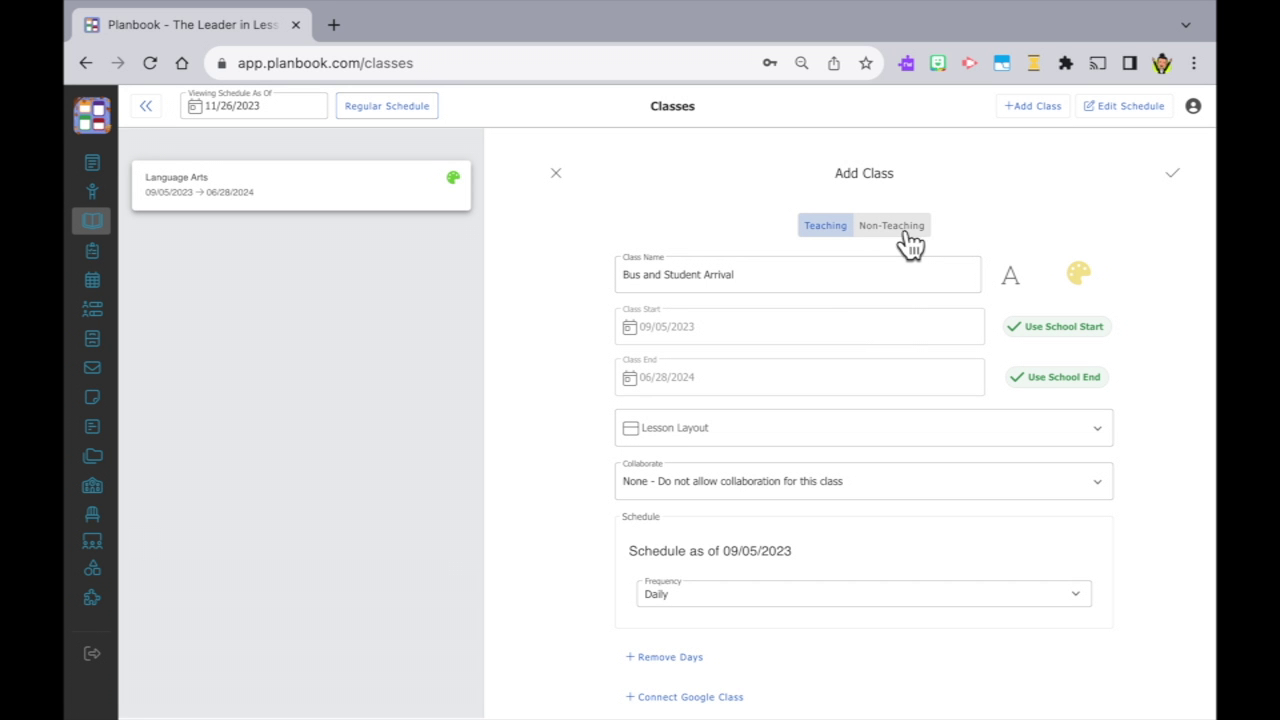
pyautogui.click(909, 248)
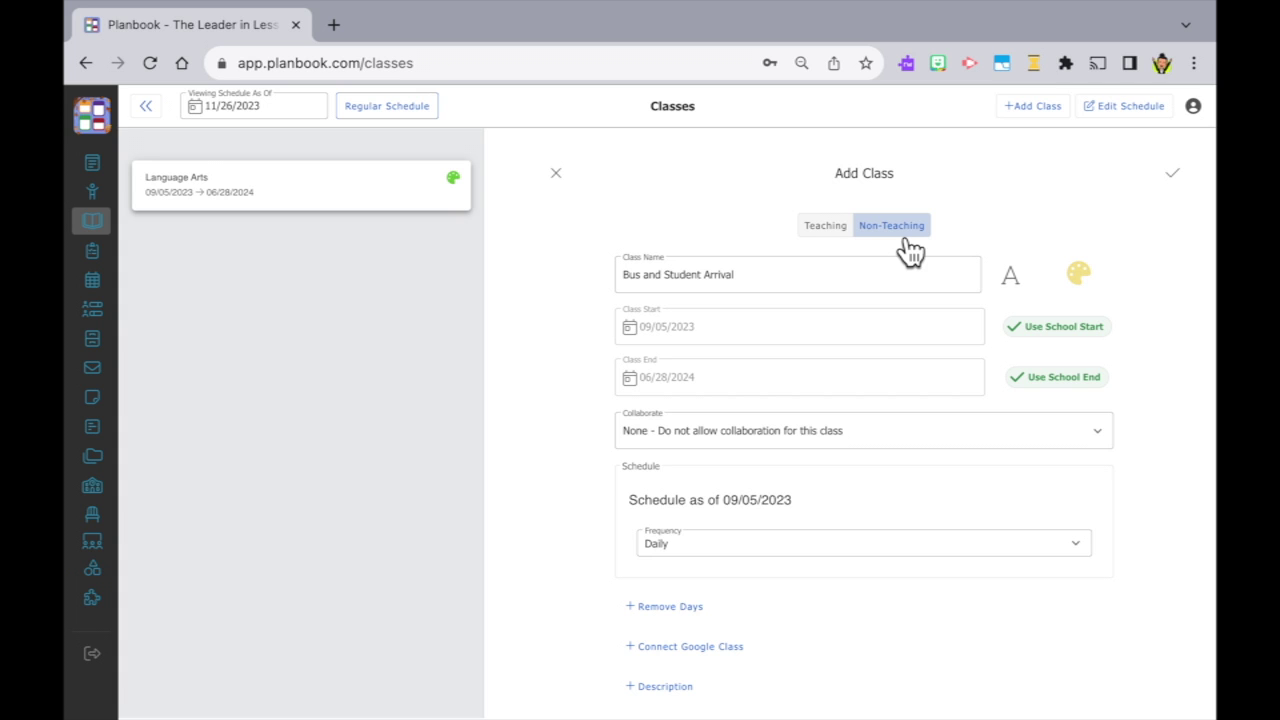
pyautogui.click(865, 430)
pyautogui.click(841, 511)
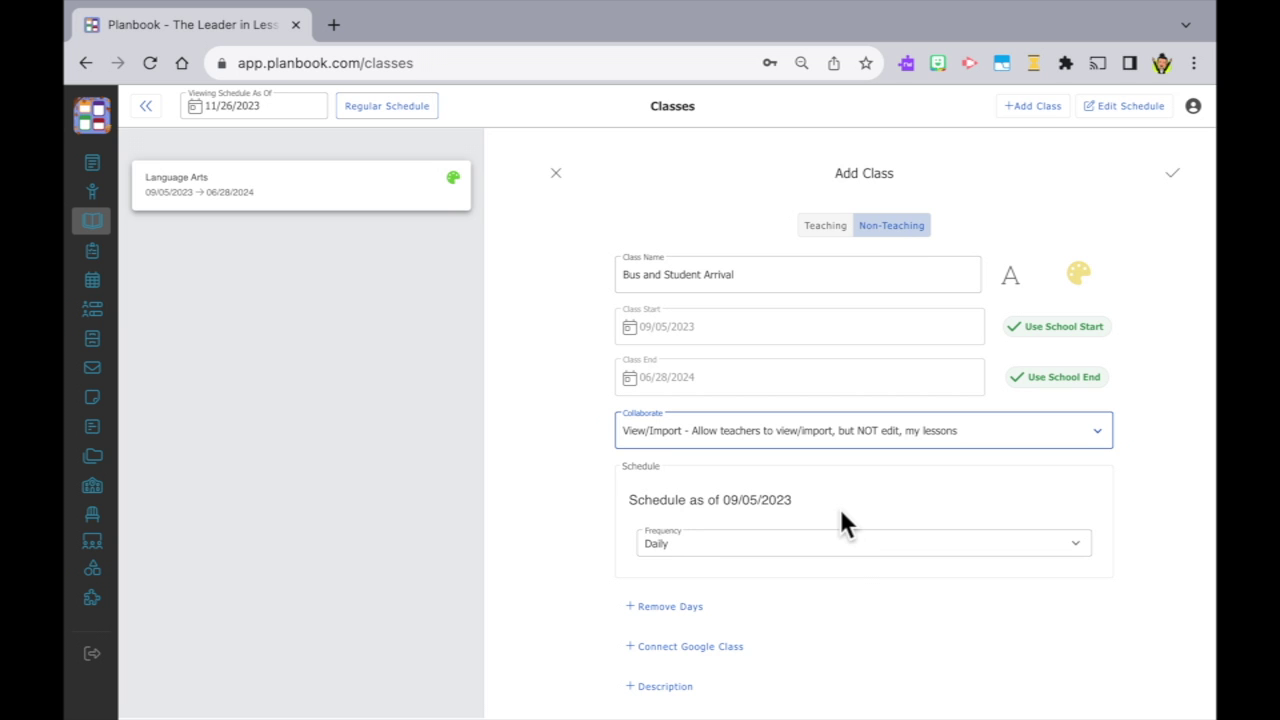
# Step: Schedule it daily from 8:15 AM to 8:25 AM and save the class
pyautogui.click(808, 548)
pyautogui.click(795, 577)
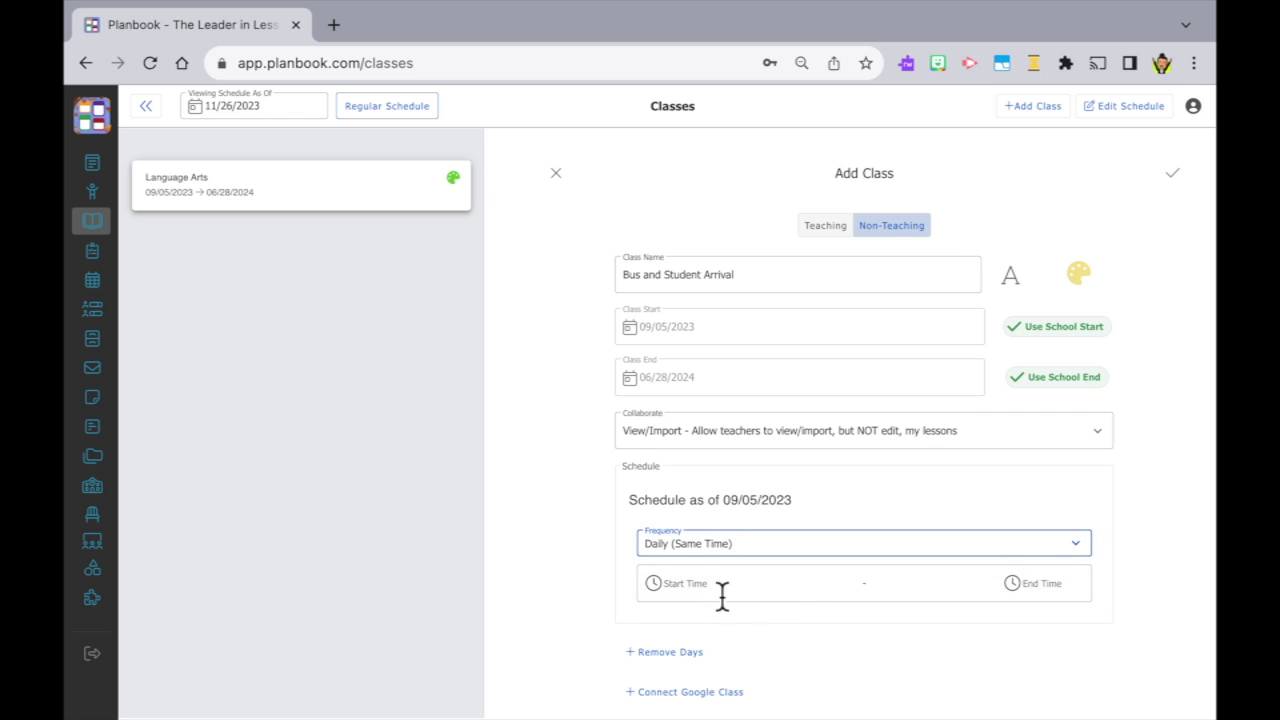
pyautogui.click(697, 584)
pyautogui.write('8:15 AM')
pyautogui.click(1040, 584)
pyautogui.write('8:25 AM')
pyautogui.press('Tab')
pyautogui.click(1173, 173)
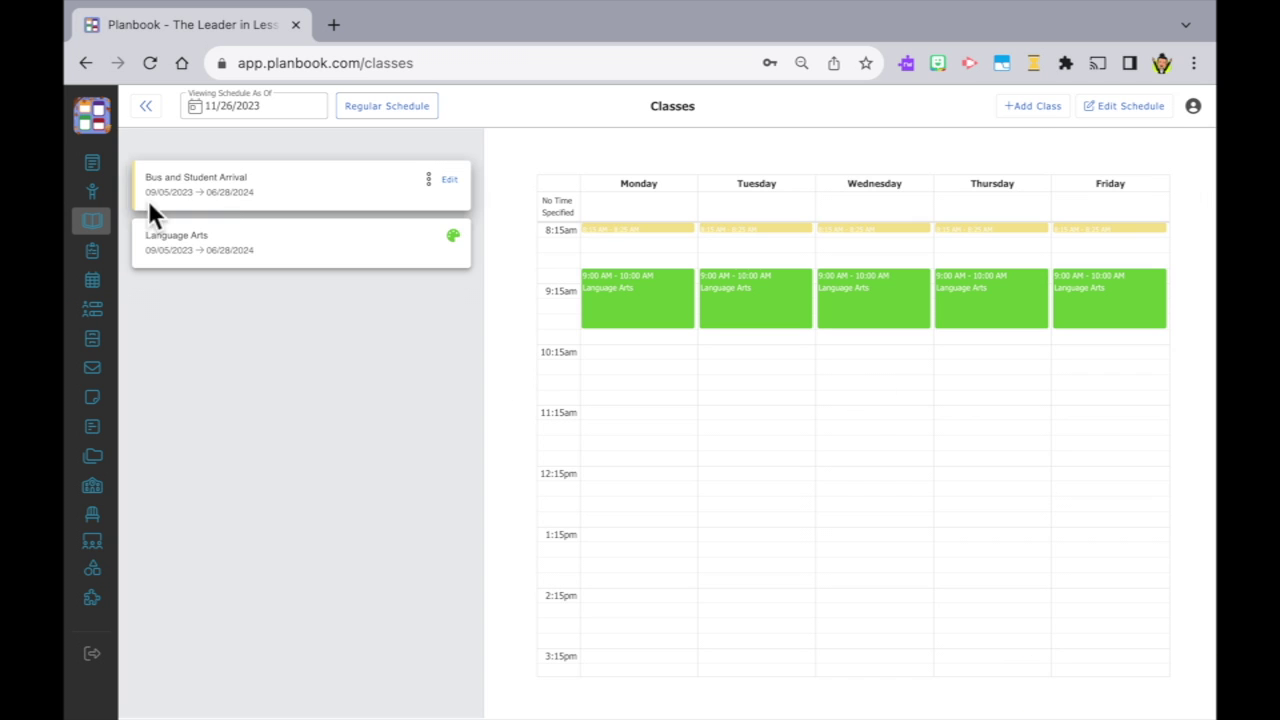
pyautogui.click(1025, 106)
# Step: Name the new class Daily Morning Check-In and give it a red colour
pyautogui.write('Daily Morning Ch')
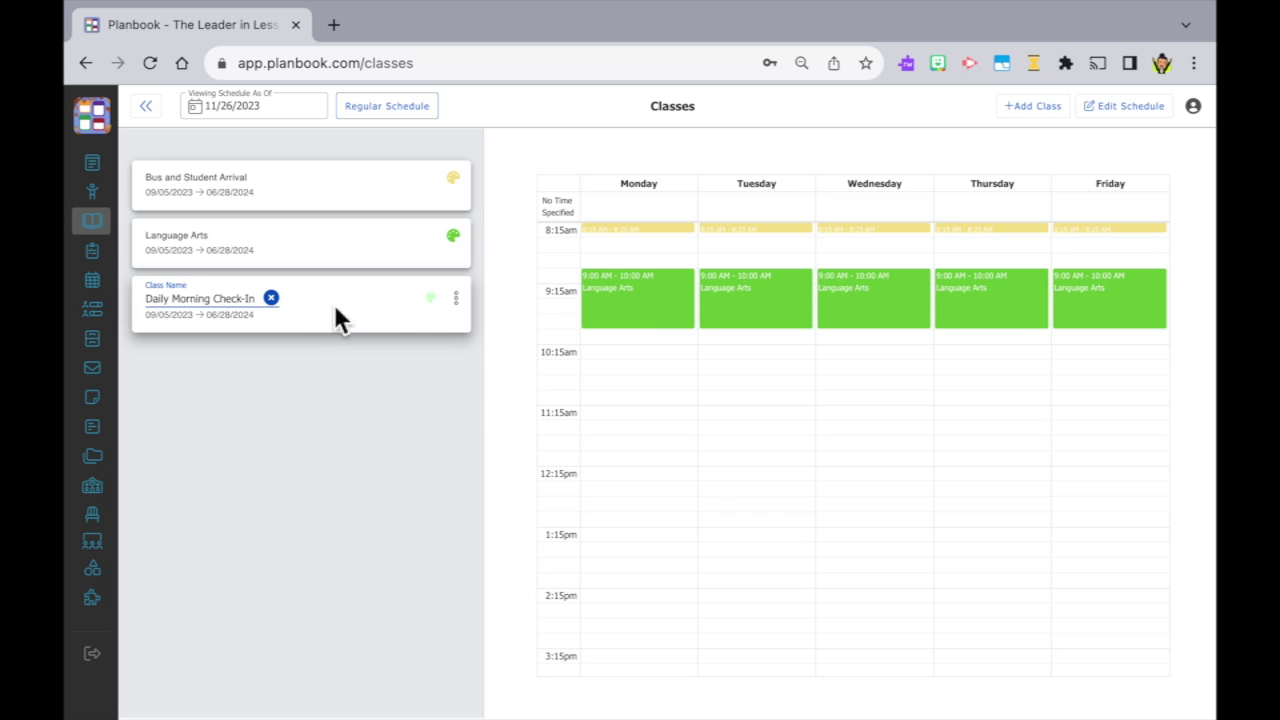
pyautogui.click(430, 298)
pyautogui.click(314, 541)
pyautogui.click(330, 617)
# Step: Schedule Daily Morning Check-In daily from 8:25 AM to 8:35 AM and save it
pyautogui.click(455, 298)
pyautogui.click(487, 369)
pyautogui.click(760, 594)
pyautogui.click(725, 625)
pyautogui.click(719, 640)
pyautogui.write('8:25 AM')
pyautogui.click(1033, 638)
pyautogui.write('8:35 AM')
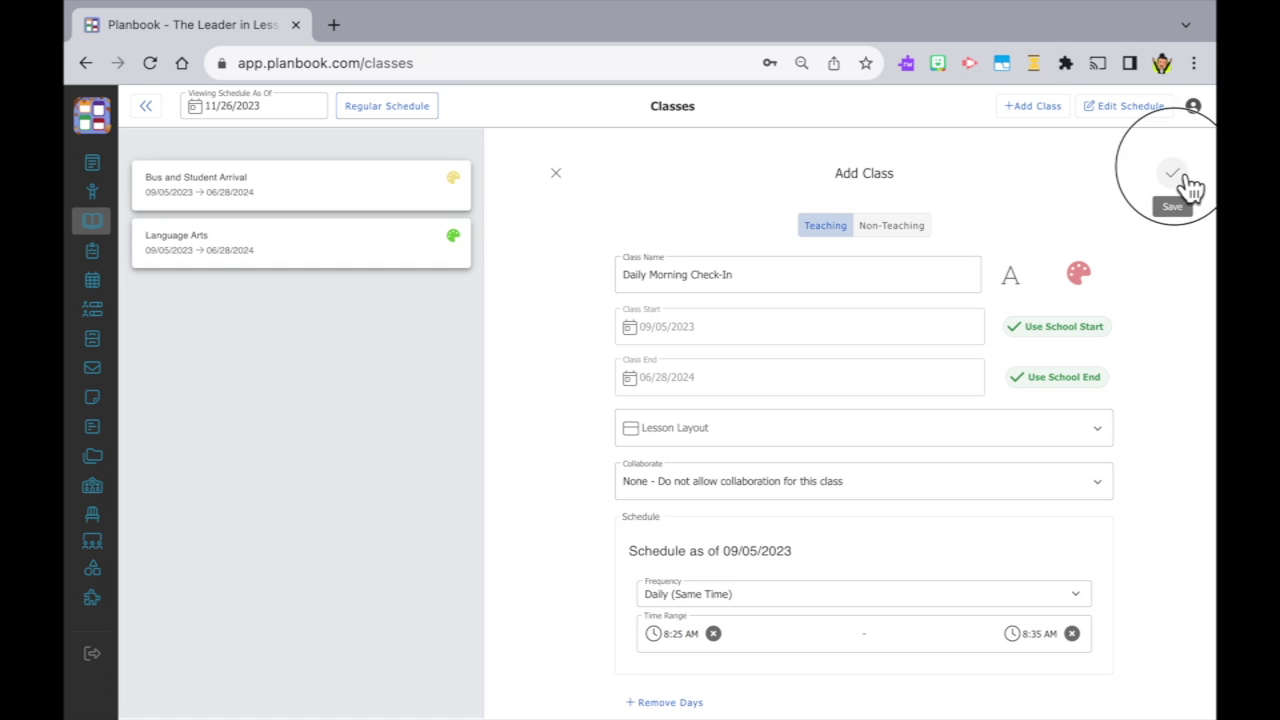
pyautogui.click(1172, 174)
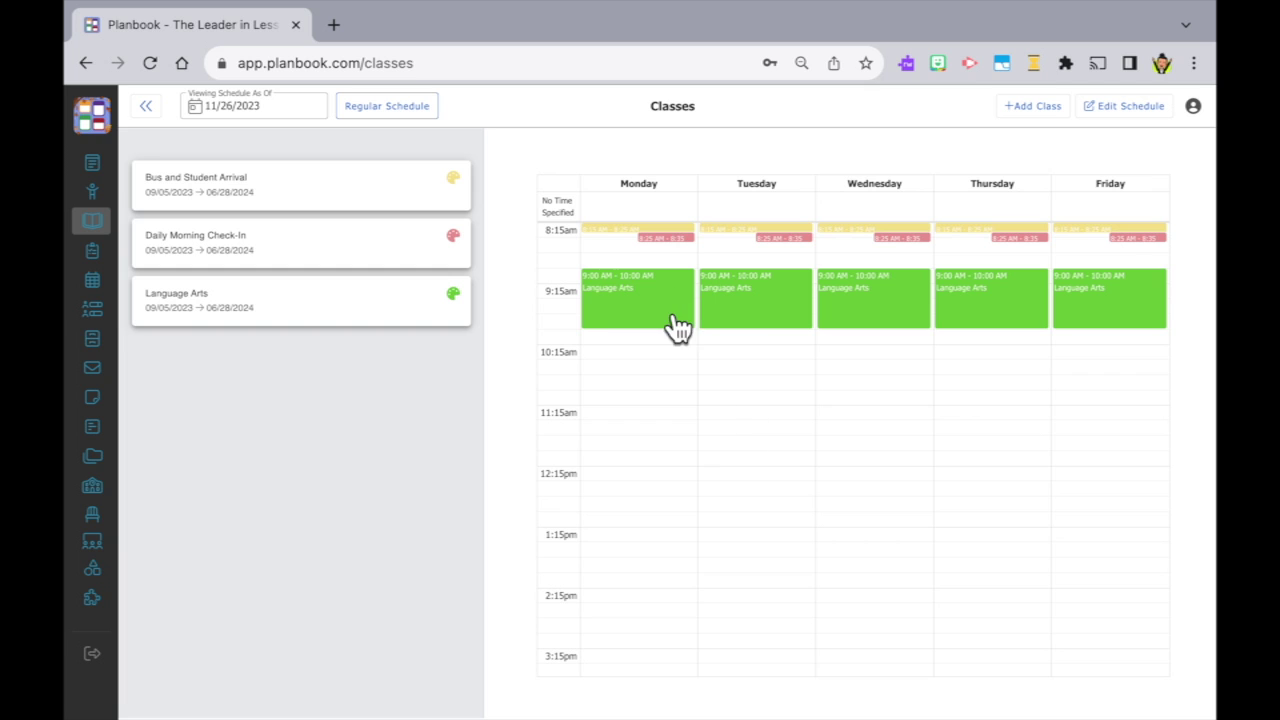
pyautogui.moveTo(476, 255)
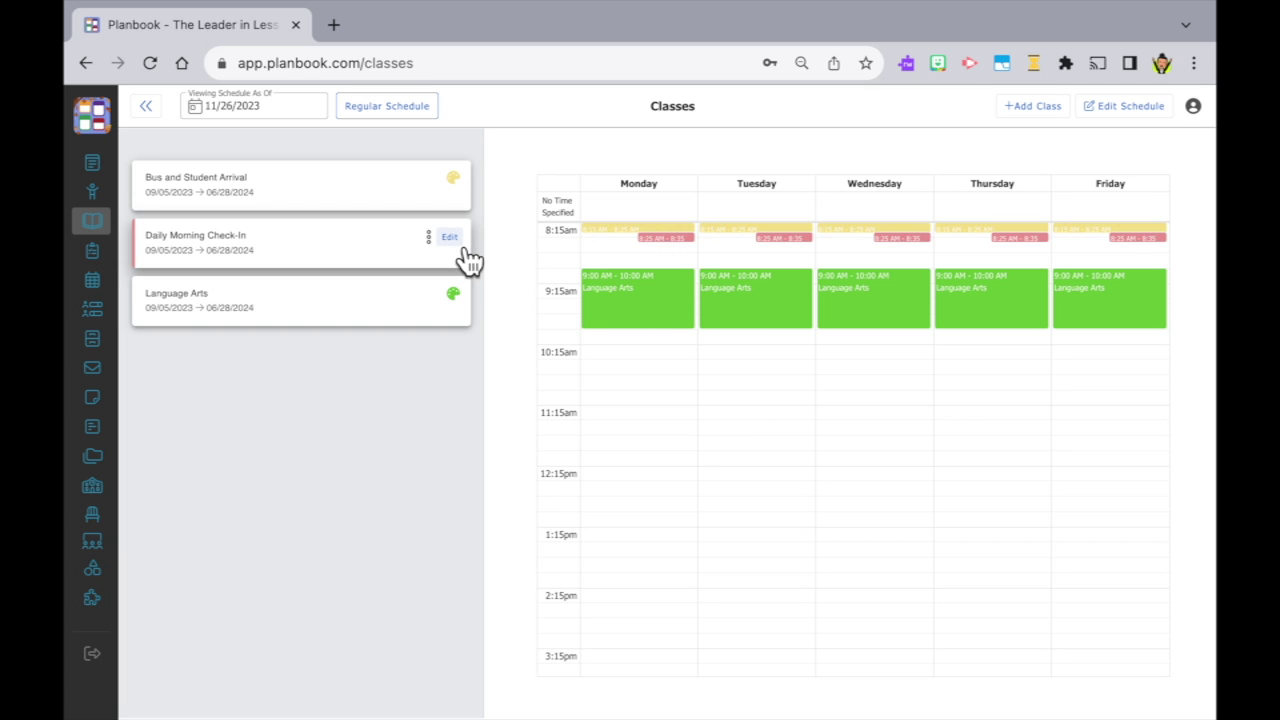
# Step: Edit Daily Morning Check-In's schedule from the class start, skipping to per-day time ranges
pyautogui.click(457, 241)
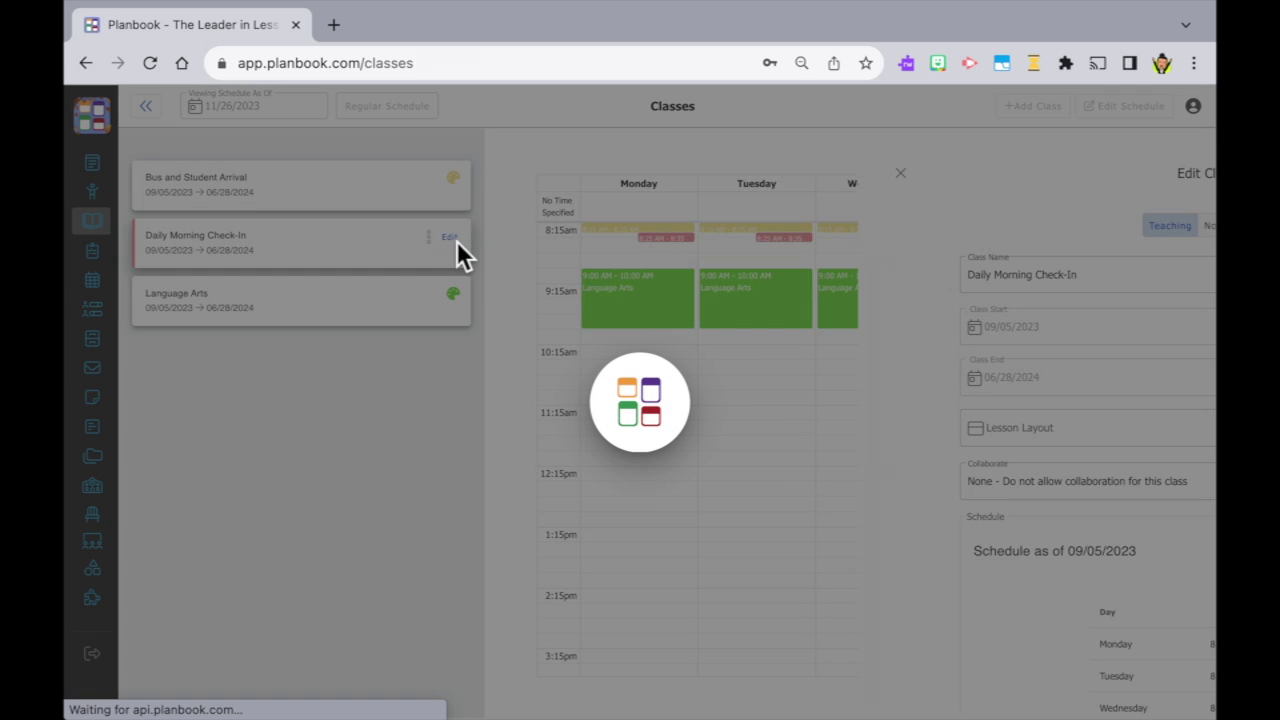
pyautogui.scroll(-2, 1035, 522)
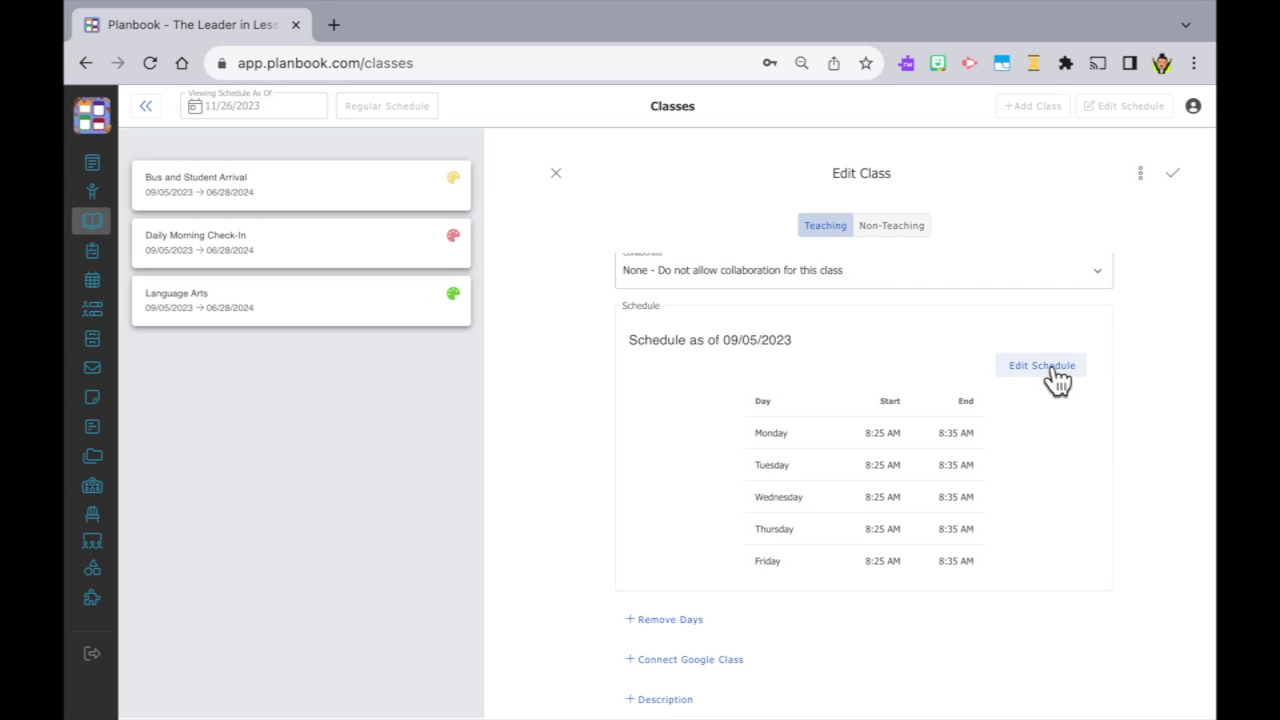
pyautogui.click(1073, 379)
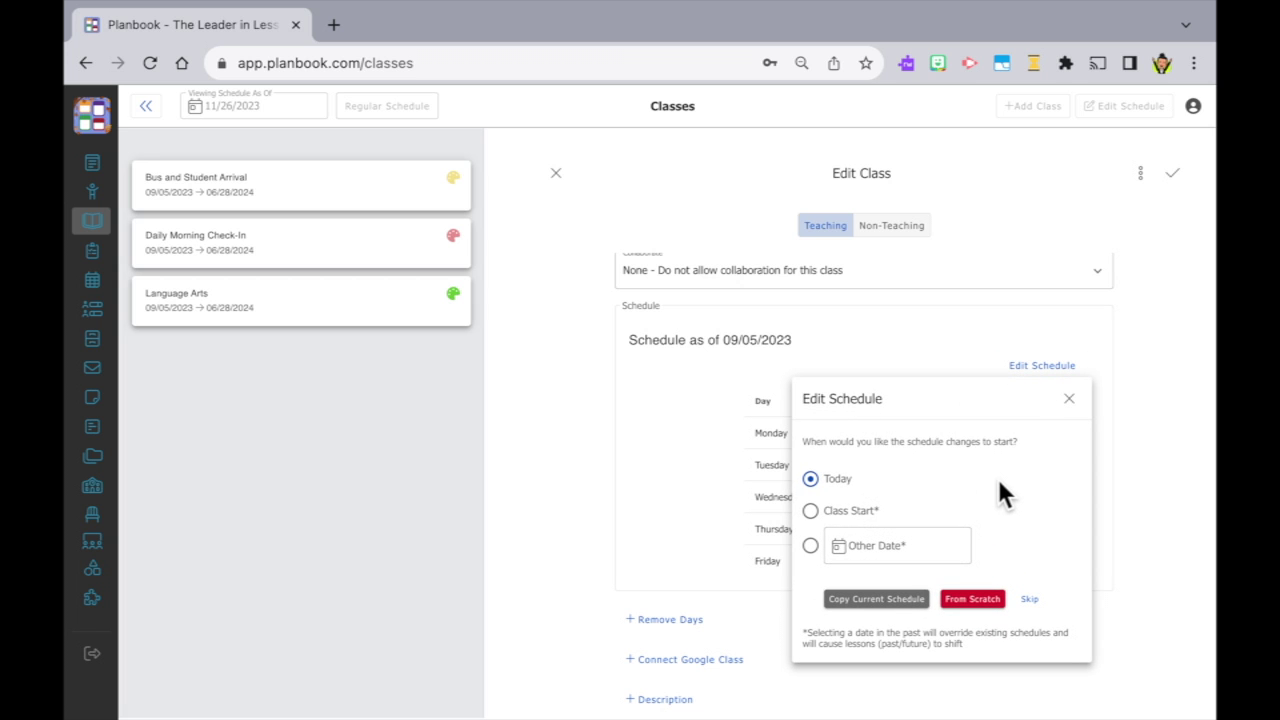
pyautogui.click(810, 510)
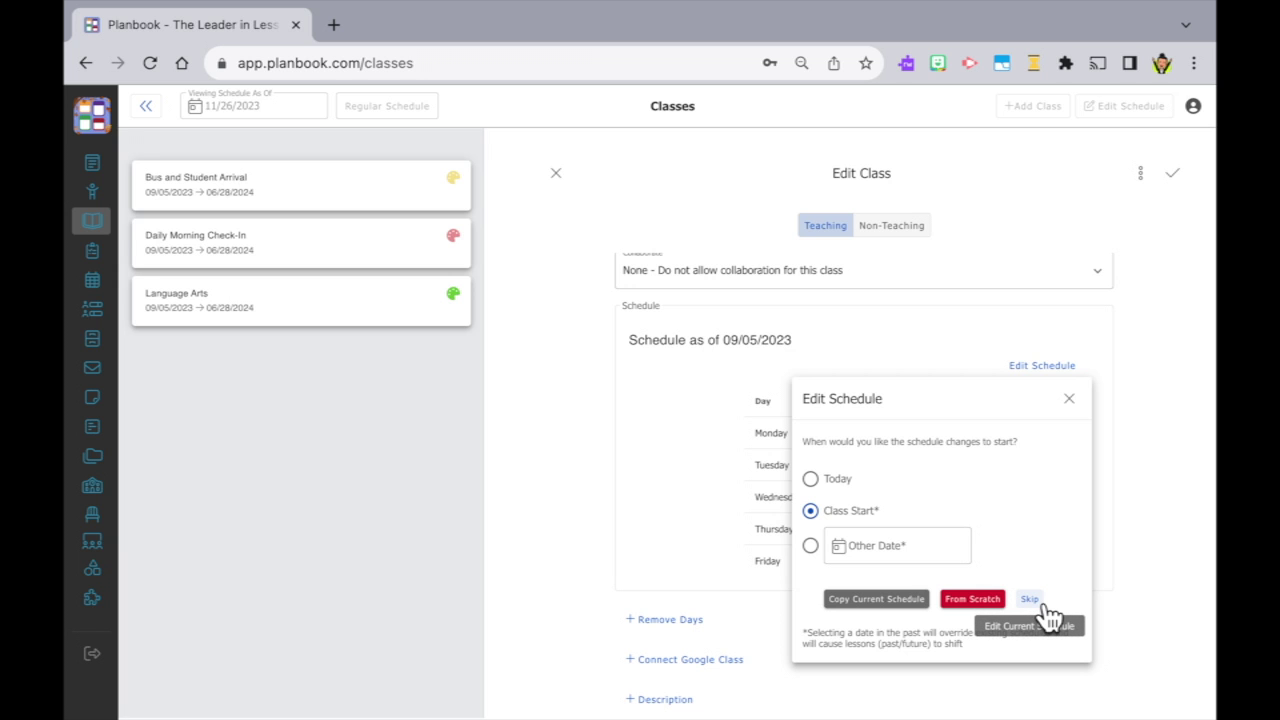
pyautogui.click(1040, 601)
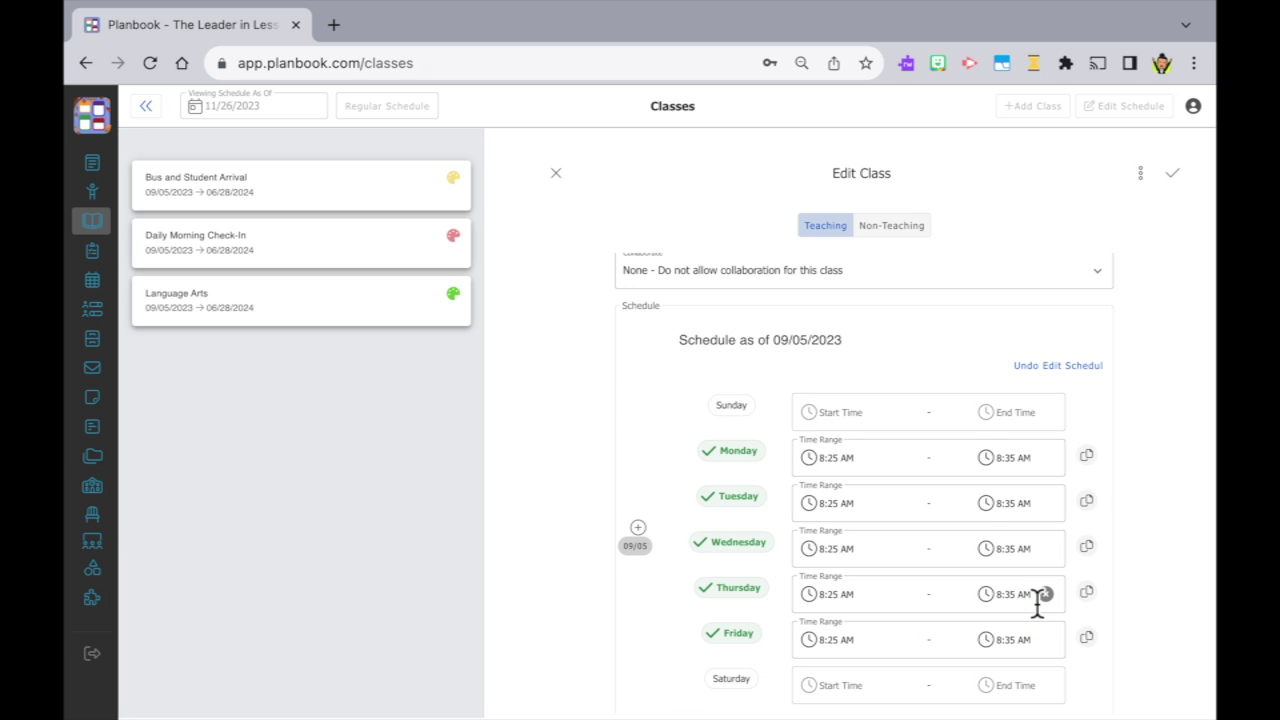
# Step: Set Monday to 8:30–8:40 AM and copy those times to every other day
pyautogui.click(838, 402)
pyautogui.scroll(-1, 857, 460)
pyautogui.click(857, 480)
pyautogui.click(1020, 402)
pyautogui.scroll(-1, 1033, 490)
pyautogui.click(1023, 460)
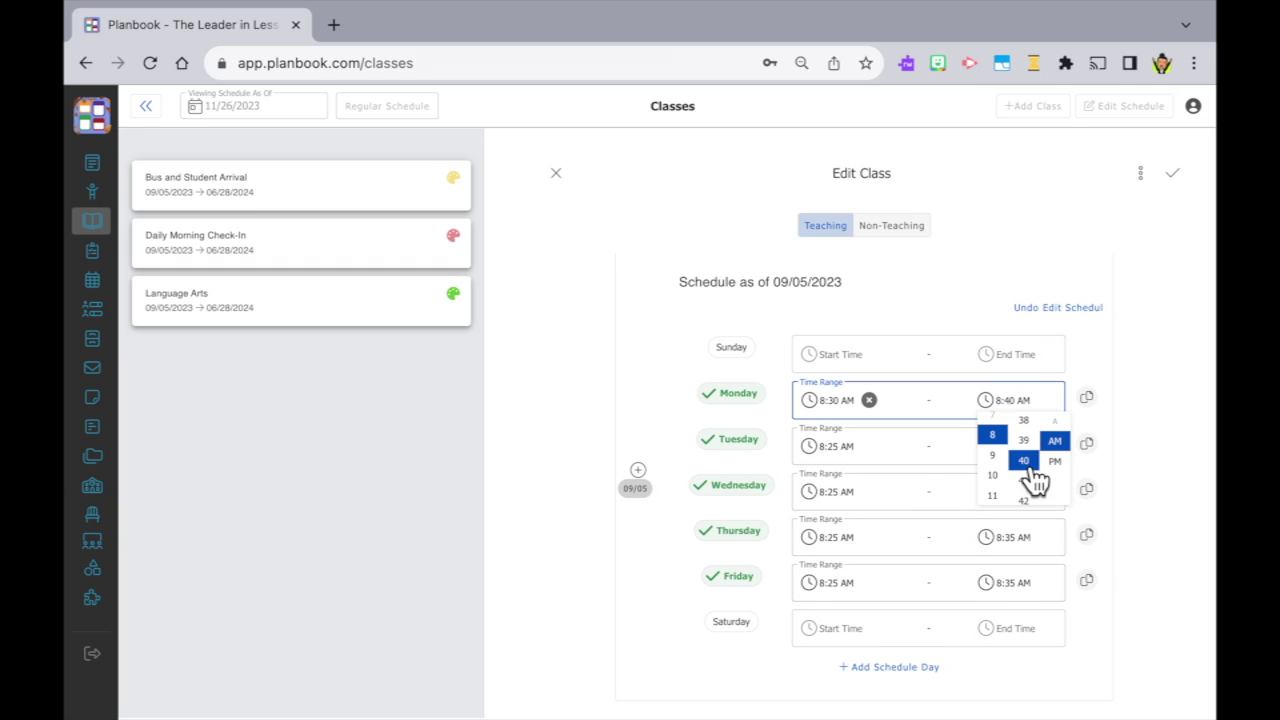
pyautogui.click(1113, 402)
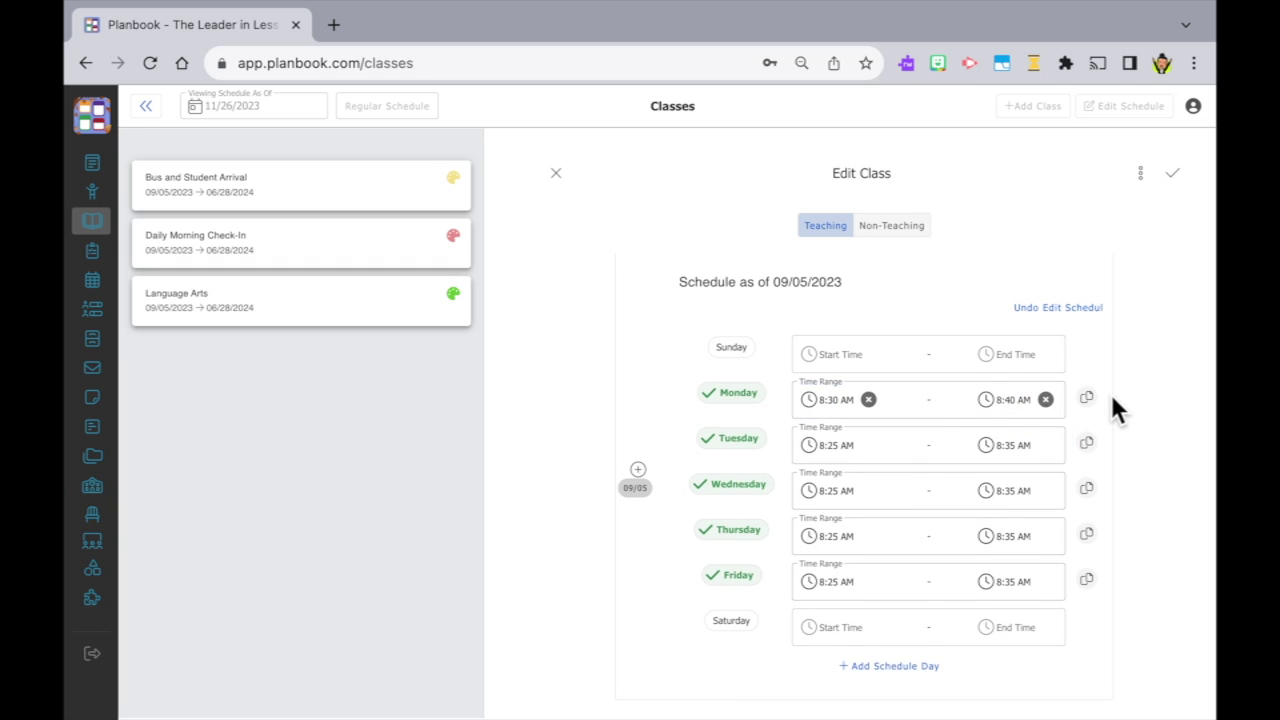
pyautogui.scroll(-1, 1111, 400)
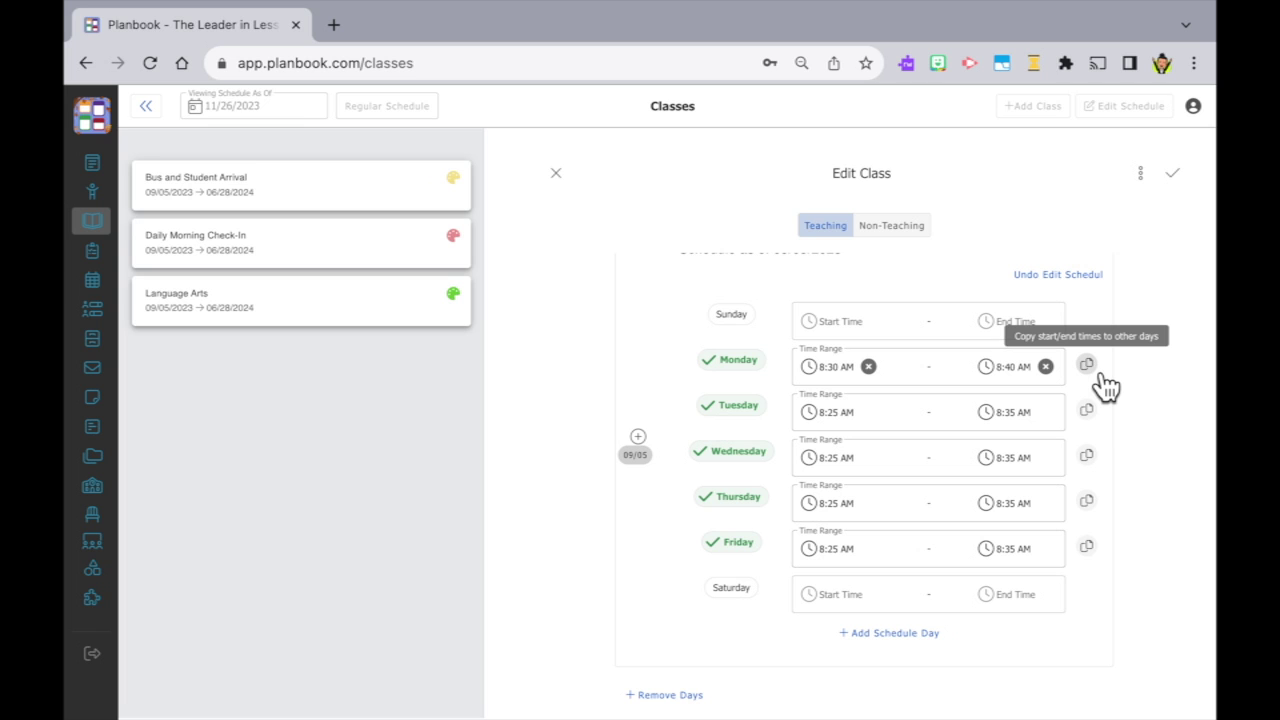
pyautogui.click(1100, 376)
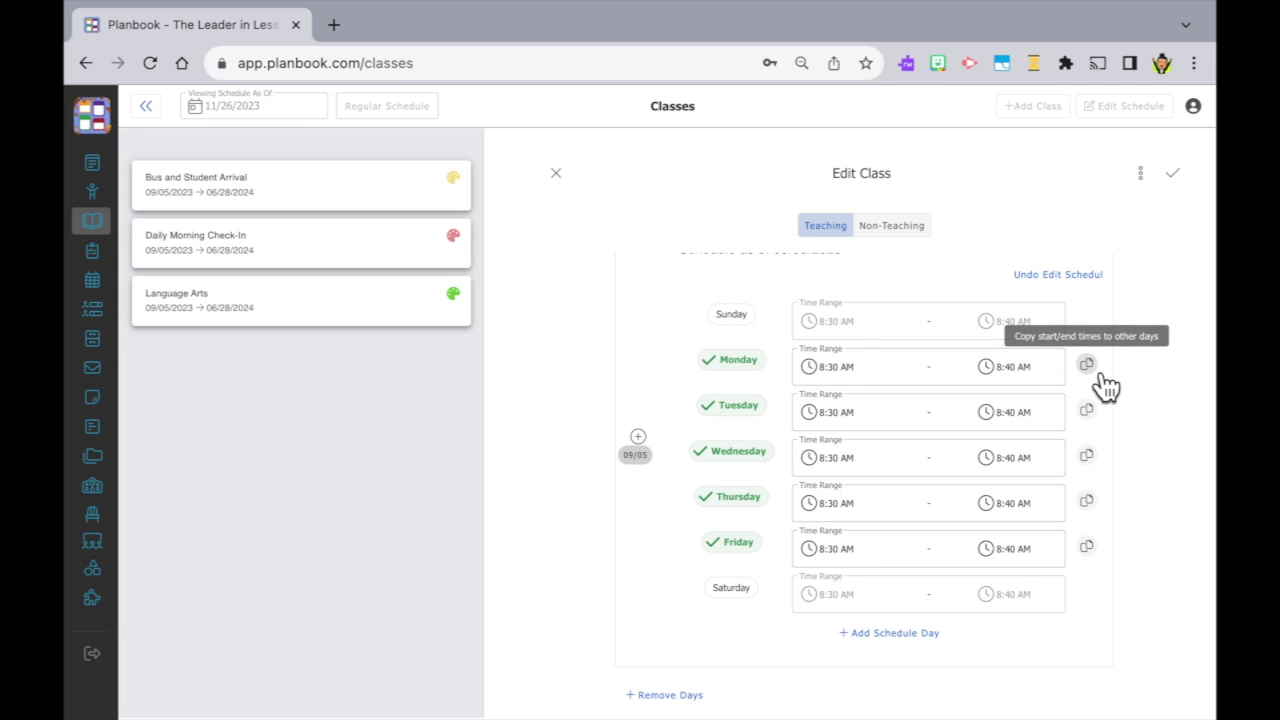
# Step: Change Wednesday to 8:35–8:45 AM and save the updated schedule
pyautogui.click(840, 465)
pyautogui.click(849, 523)
pyautogui.click(1020, 470)
pyautogui.scroll(-2, 1034, 526)
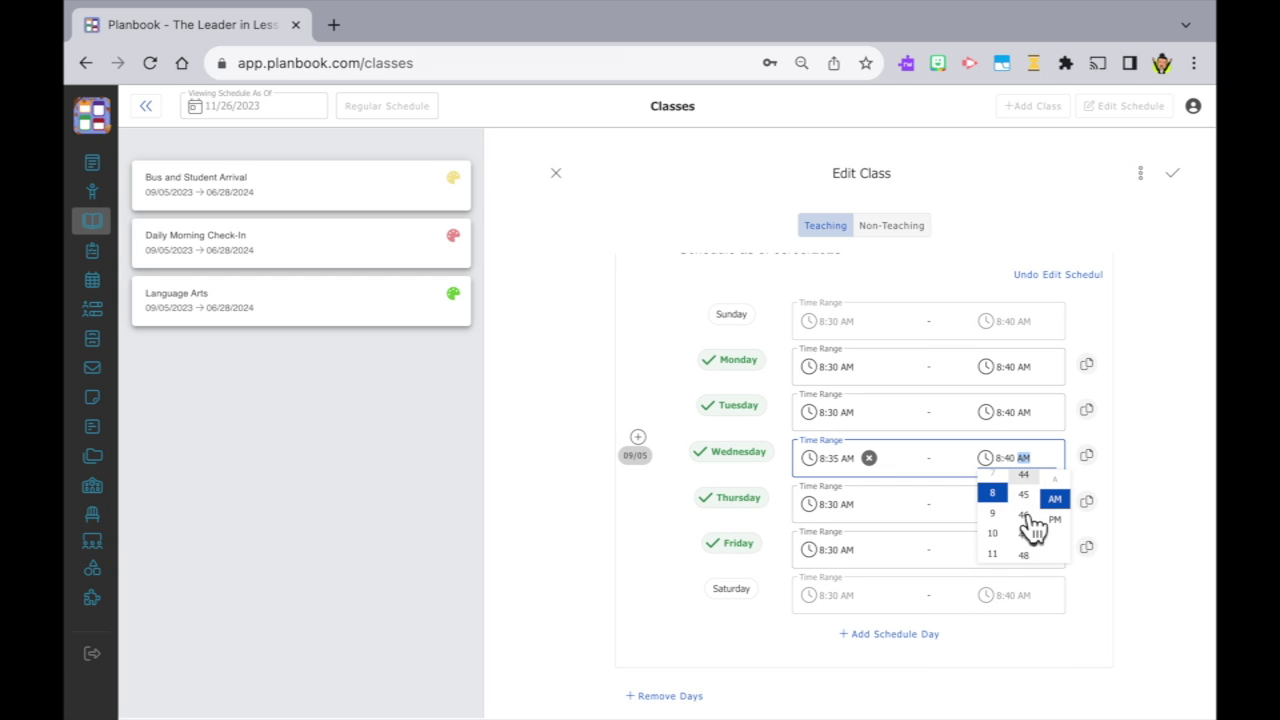
pyautogui.click(1034, 526)
pyautogui.click(1152, 478)
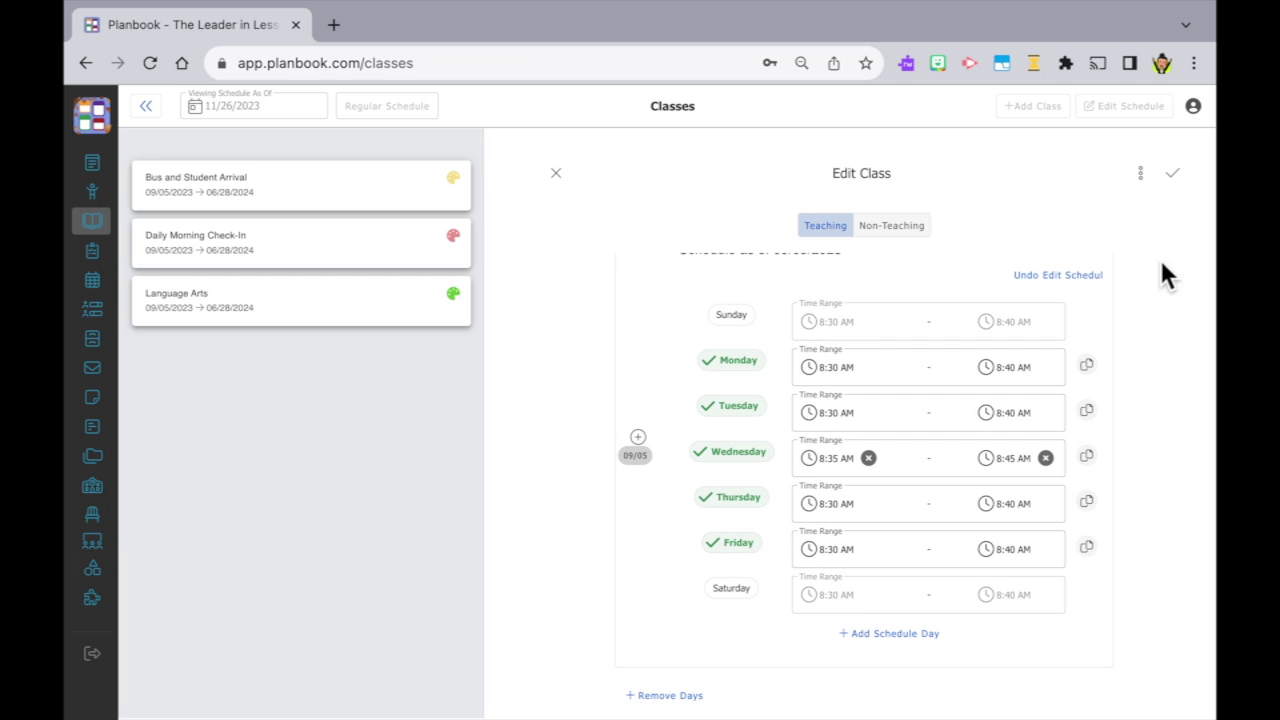
pyautogui.scroll(3, 1165, 240)
pyautogui.click(1173, 175)
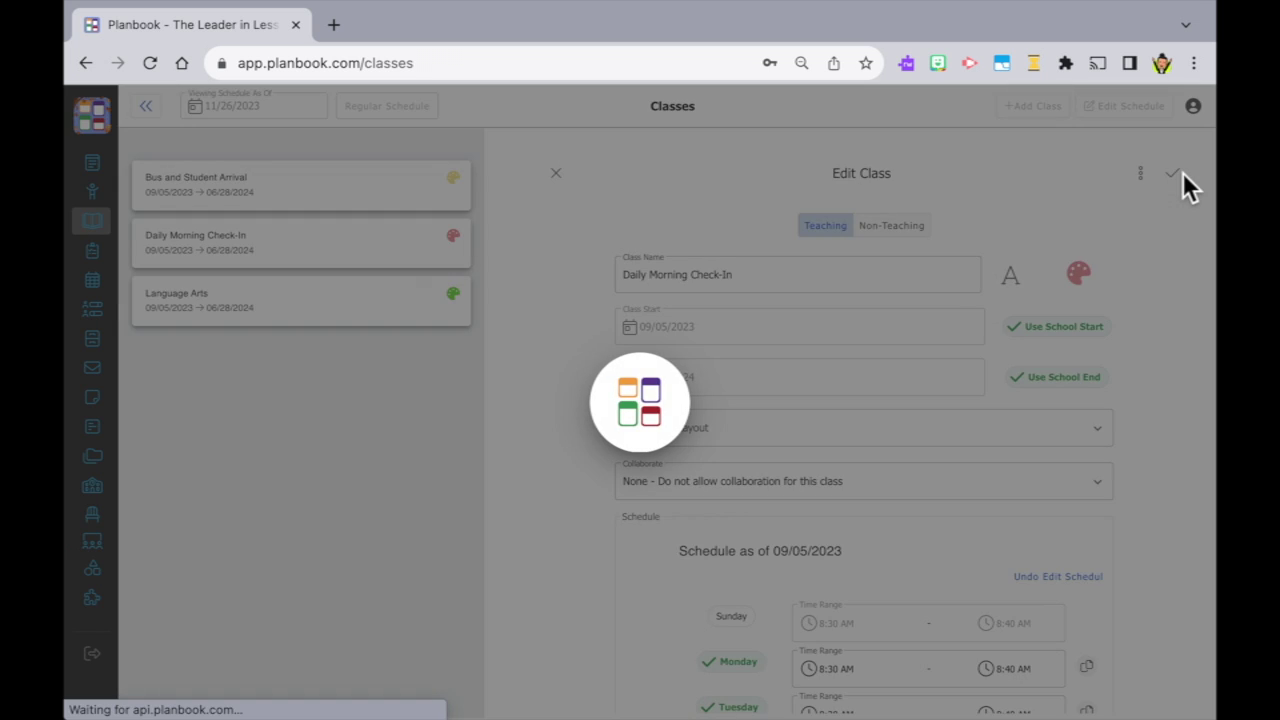